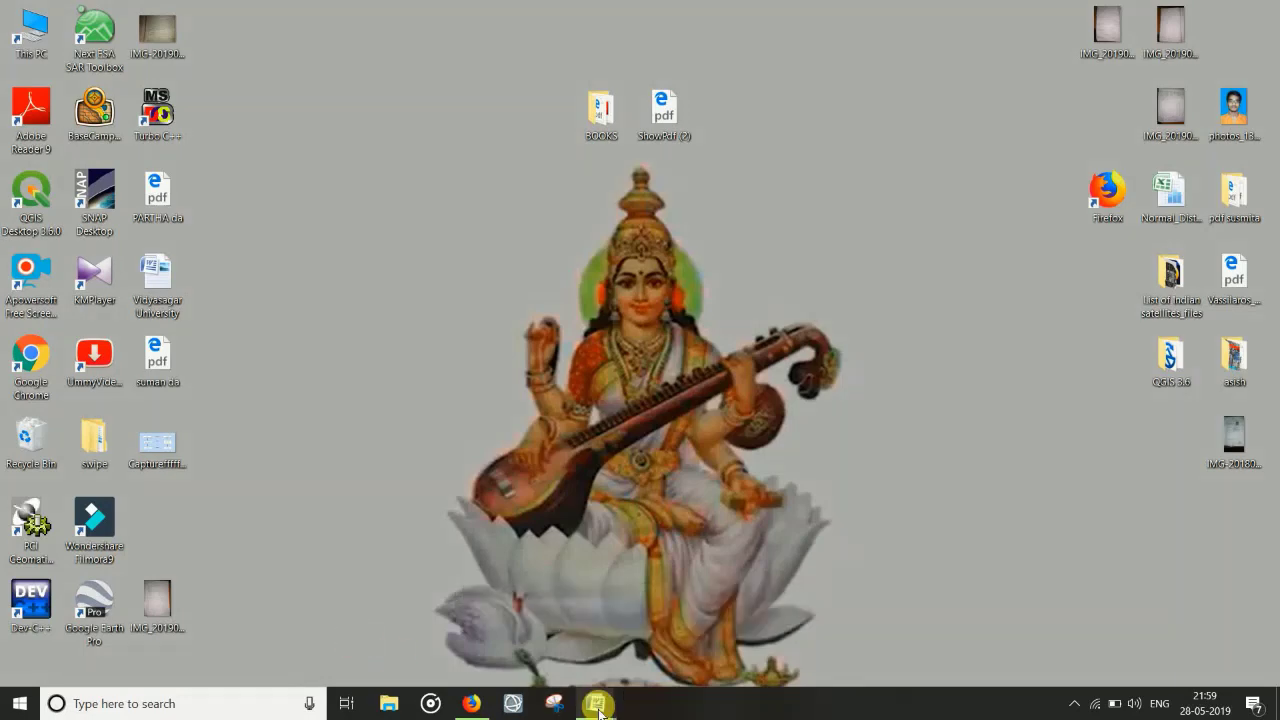
Step: Bring up the Word document with the MapInfo Professional 12 download link and switch to Firefox
{"action": "mouse_move", "coordinate": [598, 708]}
{"action": "left_click", "coordinate": [660, 640]}
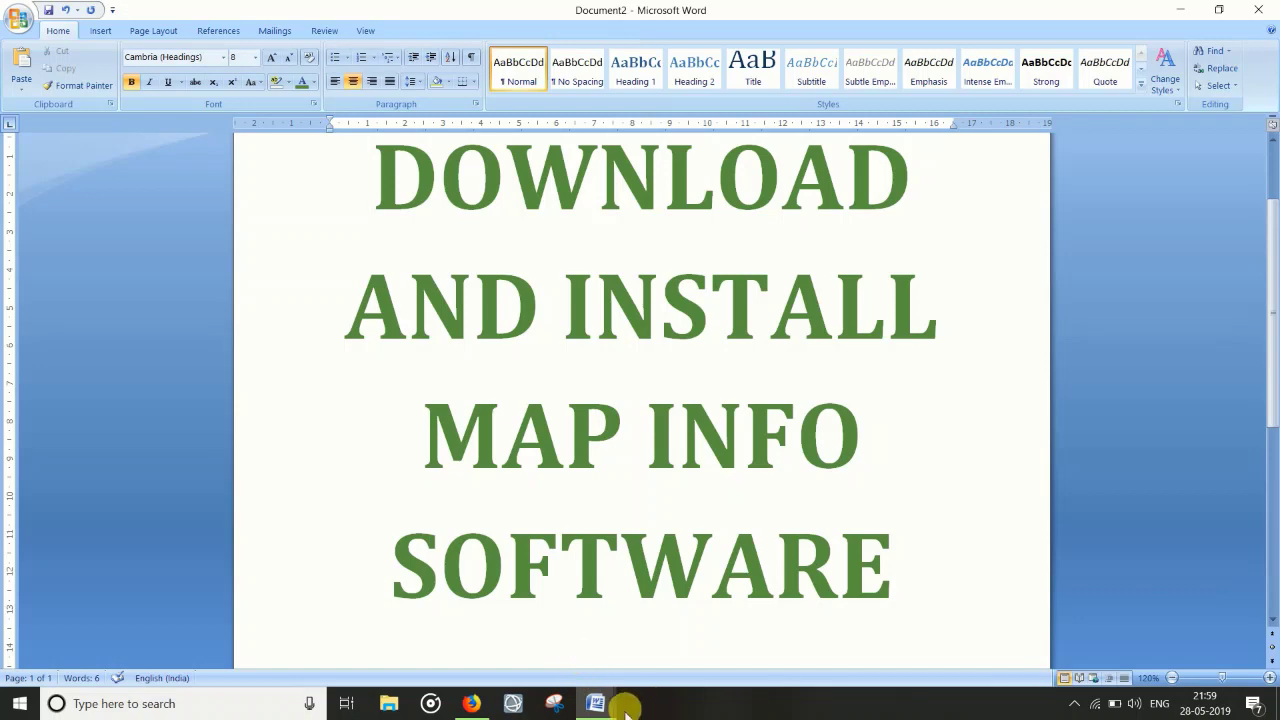
{"action": "mouse_move", "coordinate": [595, 703]}
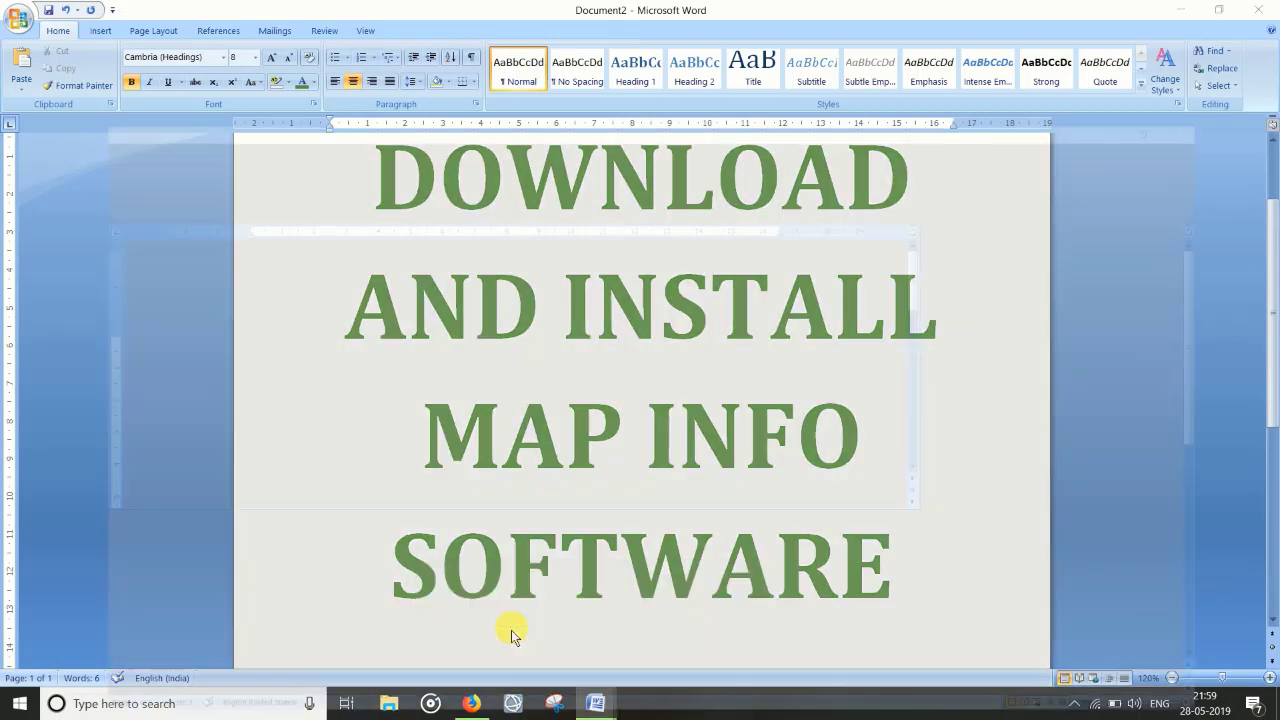
{"action": "left_click", "coordinate": [511, 630]}
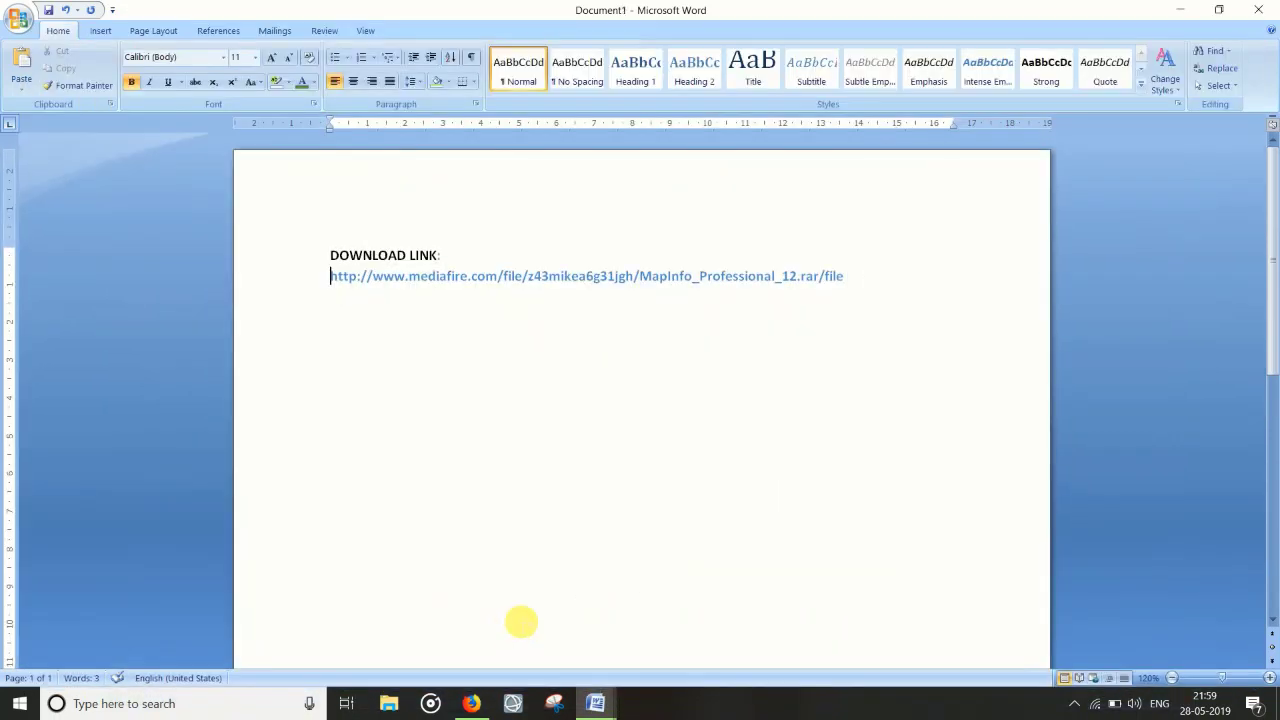
{"action": "left_click", "coordinate": [334, 280]}
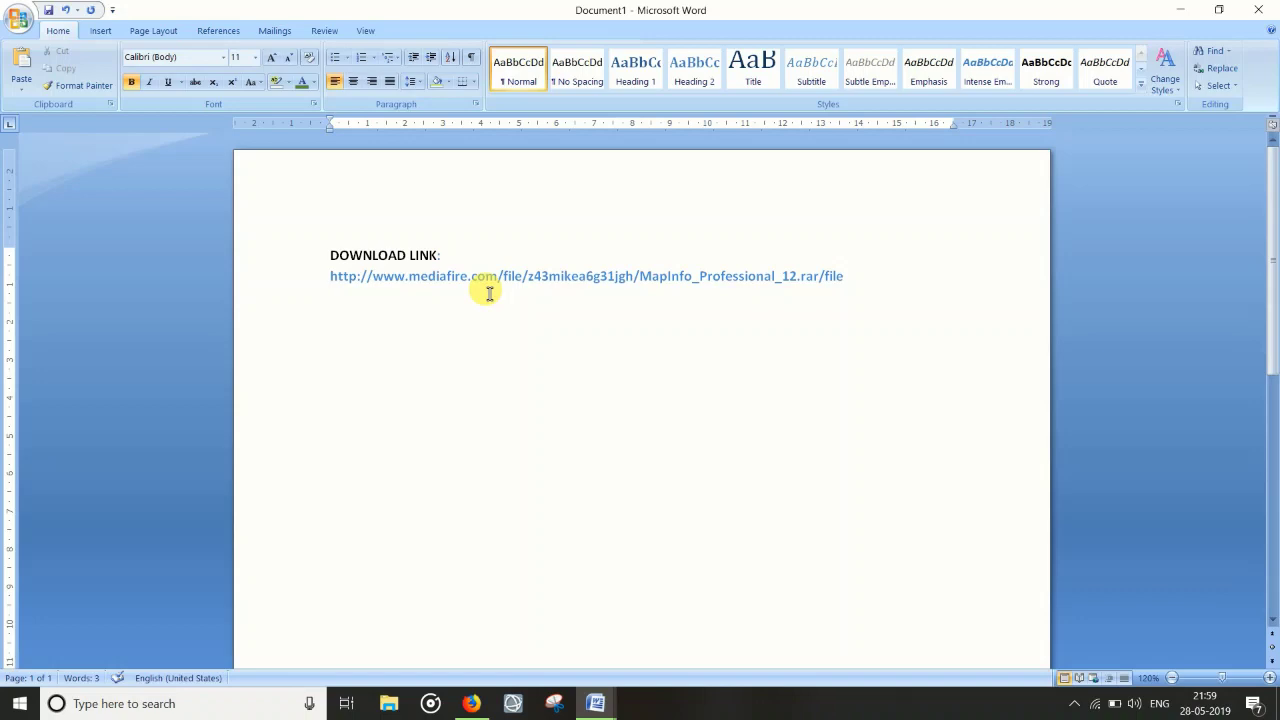
{"action": "left_click", "coordinate": [470, 703]}
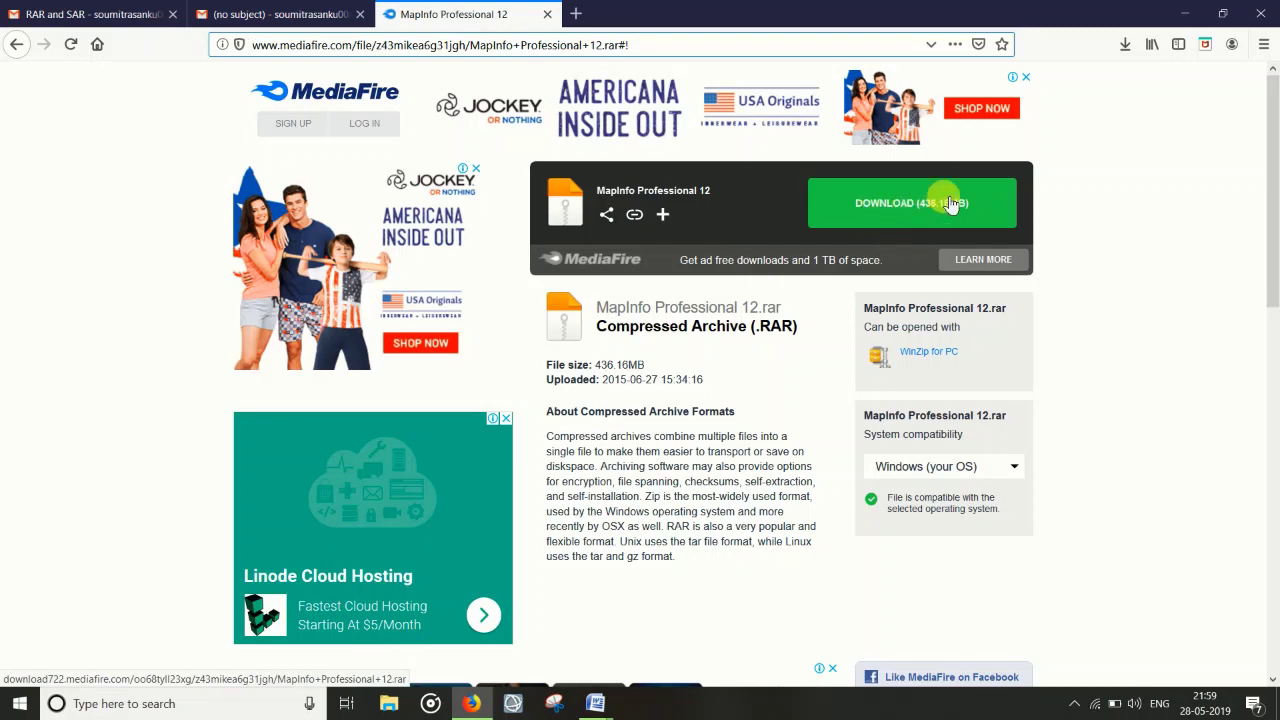
Step: Save MapInfo Professional 12.rar from MediaFire, then open File Explorer on the practical (P:) drive
{"action": "left_click", "coordinate": [912, 210]}
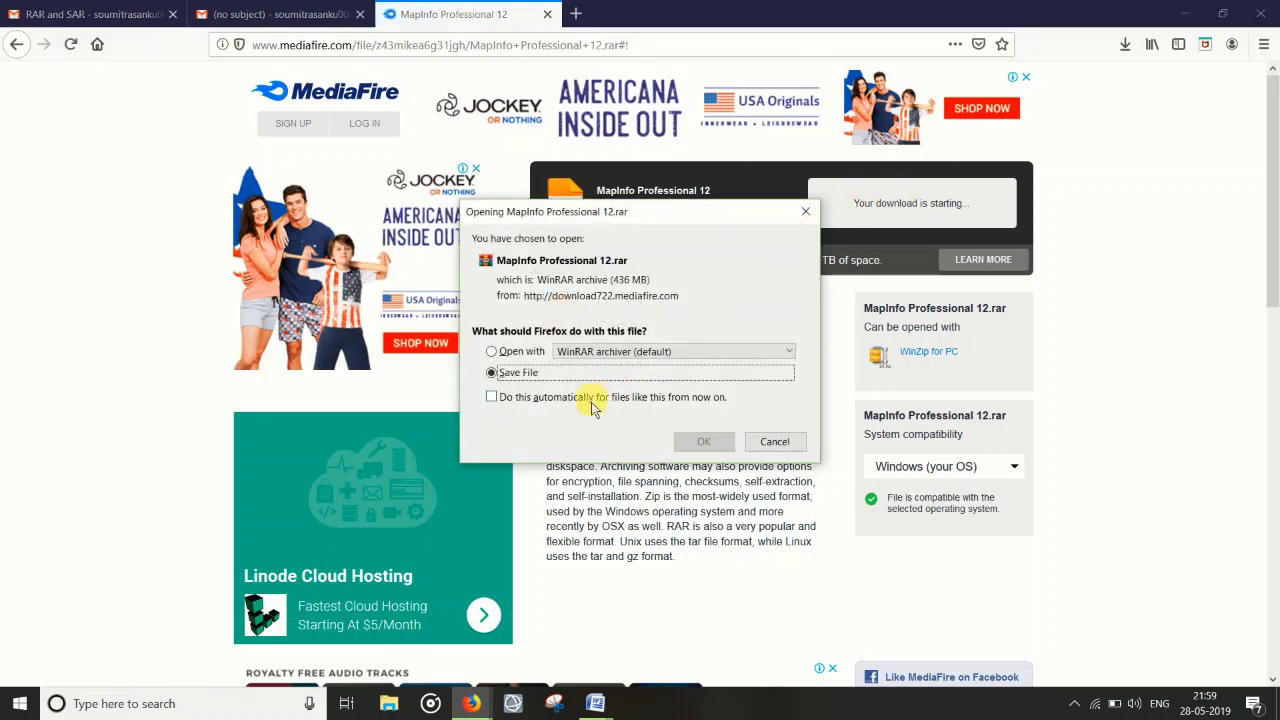
{"action": "left_click", "coordinate": [718, 443]}
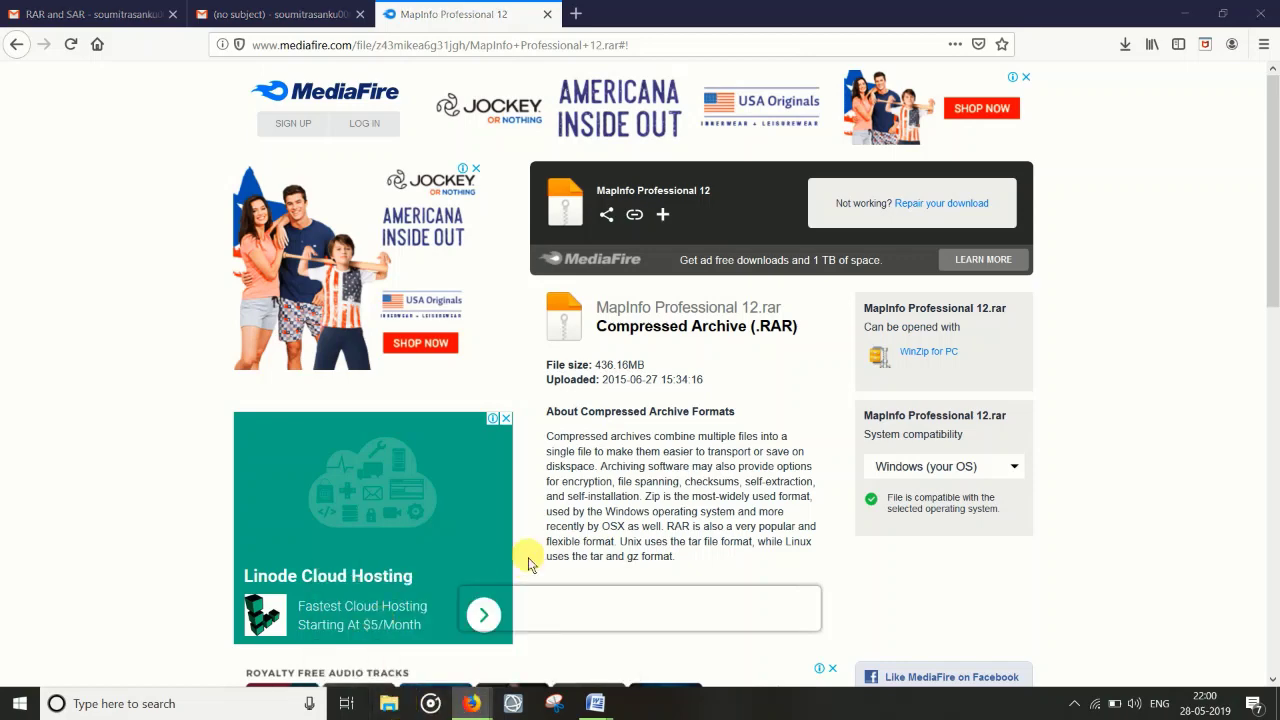
{"action": "key", "text": "super+e"}
{"action": "left_click", "coordinate": [48, 521]}
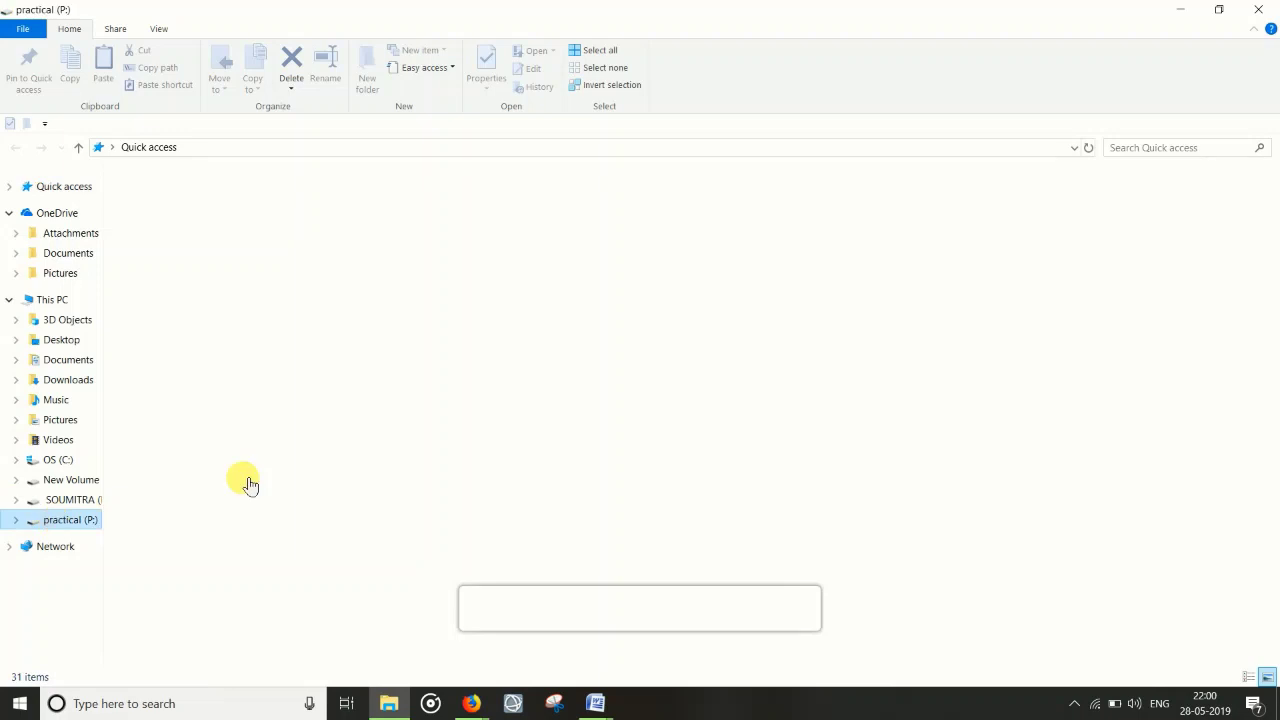
Step: In P:\map nfo, extract MapInfo Professional 12.rar here and select the resulting Mapinfo 12 folder
{"action": "left_click", "coordinate": [250, 350]}
{"action": "double_click", "coordinate": [250, 350]}
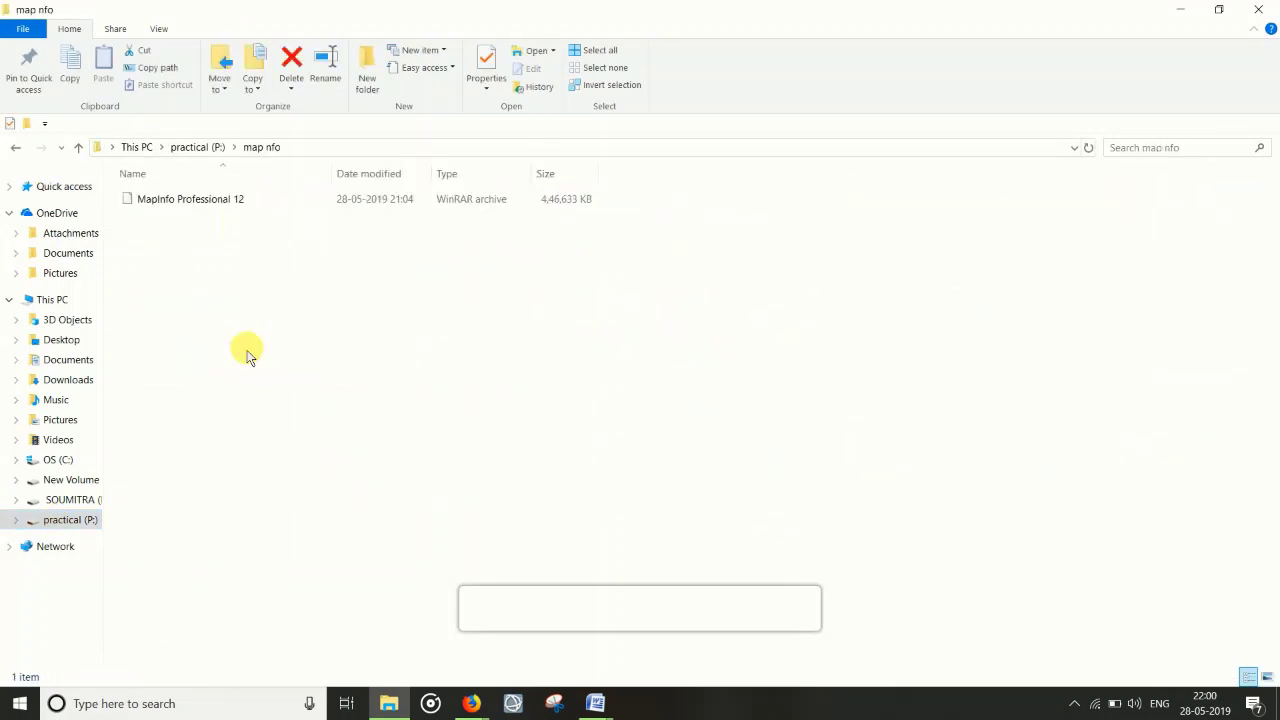
{"action": "left_click", "coordinate": [230, 201]}
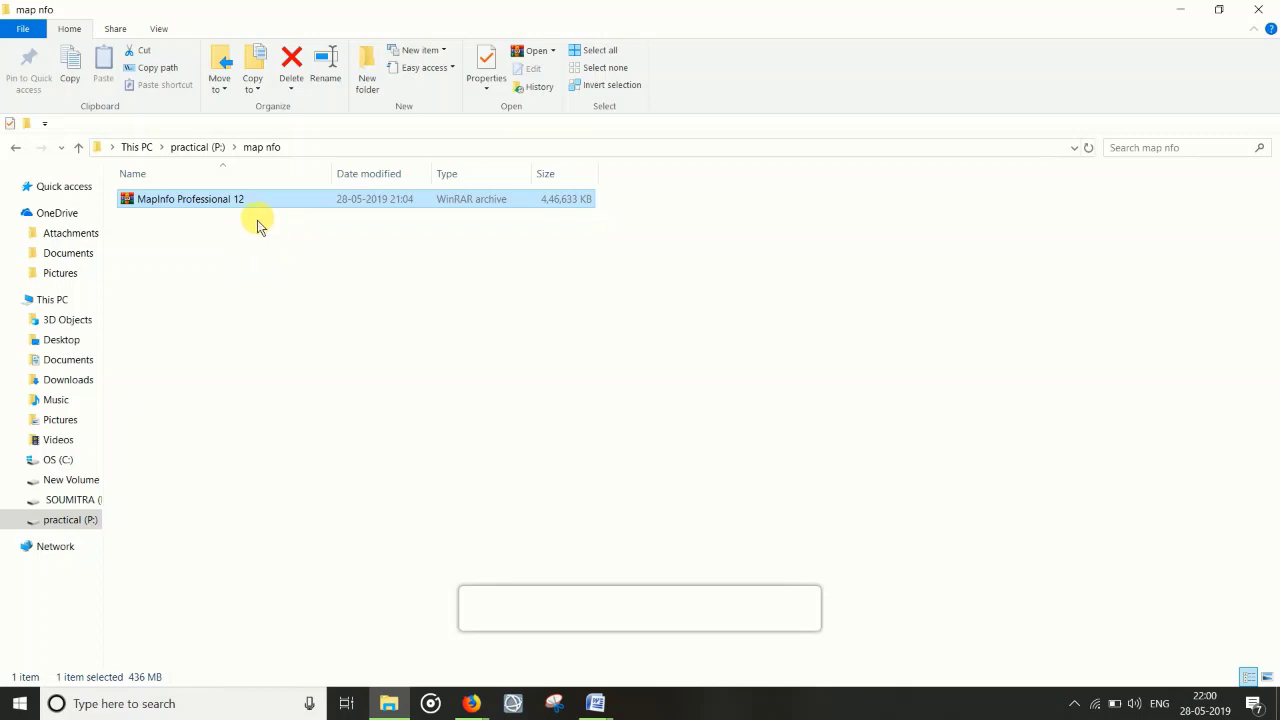
{"action": "right_click", "coordinate": [263, 201]}
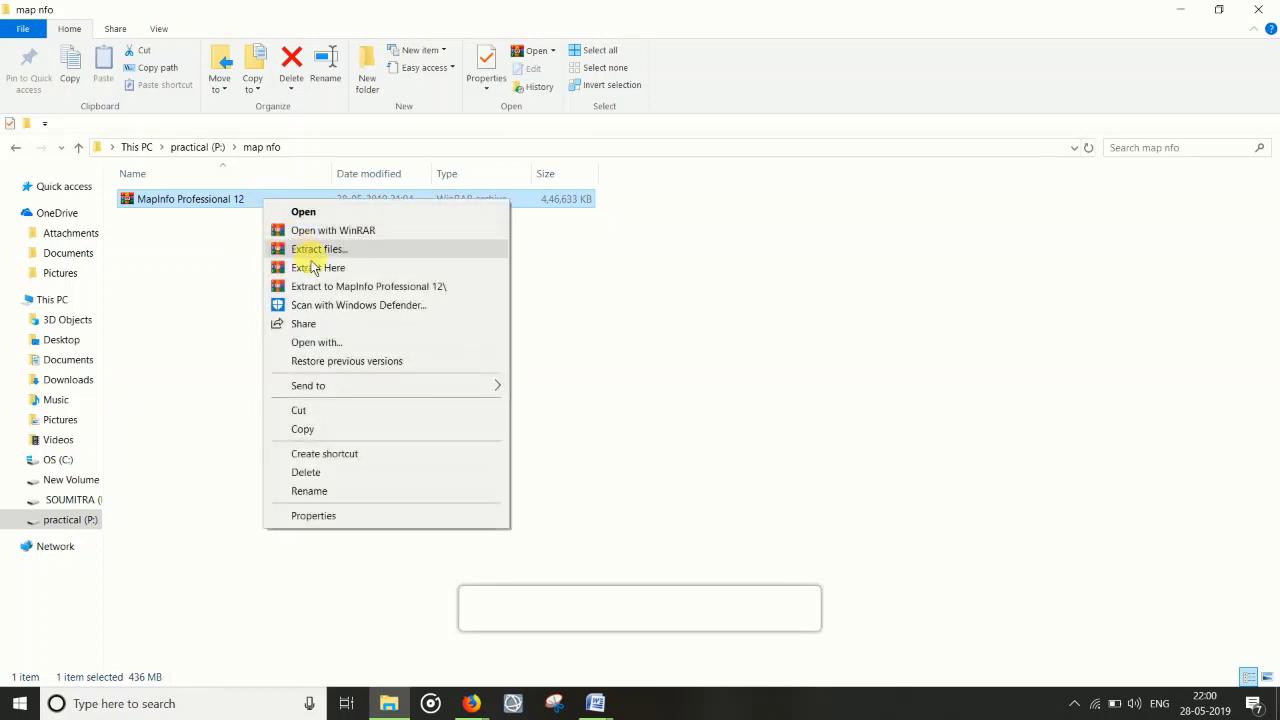
{"action": "left_click", "coordinate": [316, 268]}
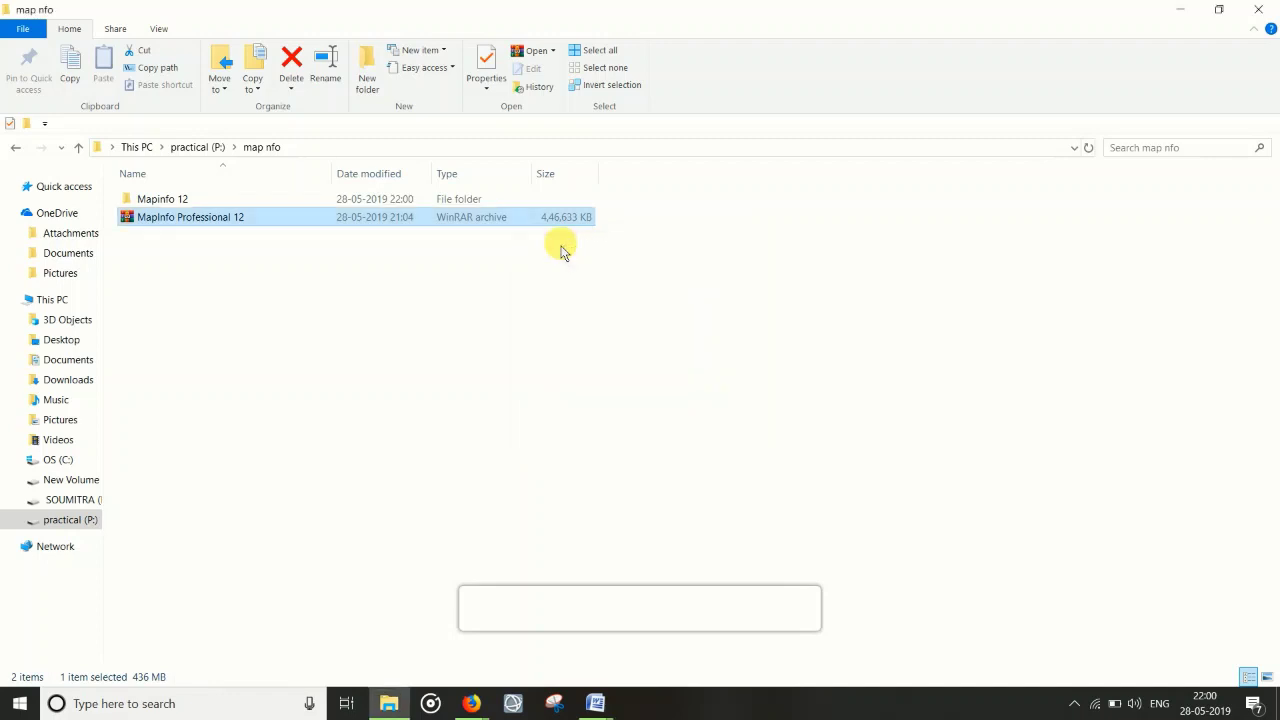
{"action": "left_click", "coordinate": [284, 257]}
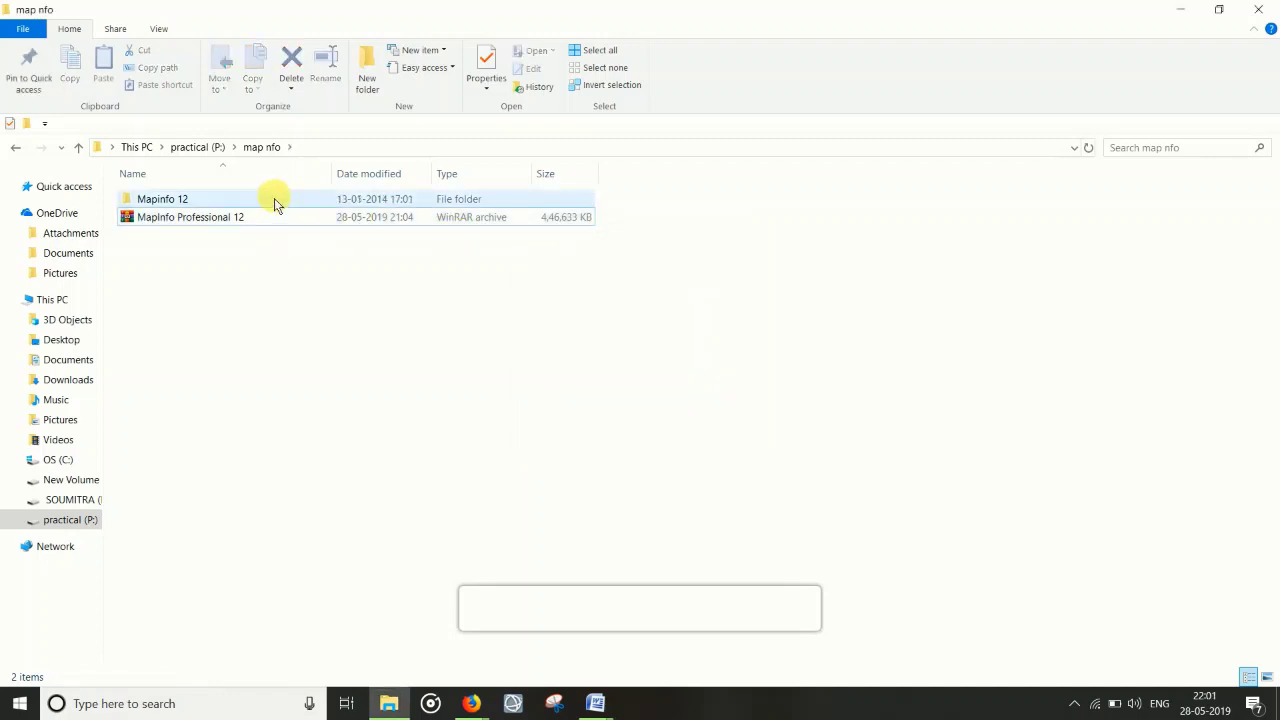
{"action": "left_click", "coordinate": [213, 199]}
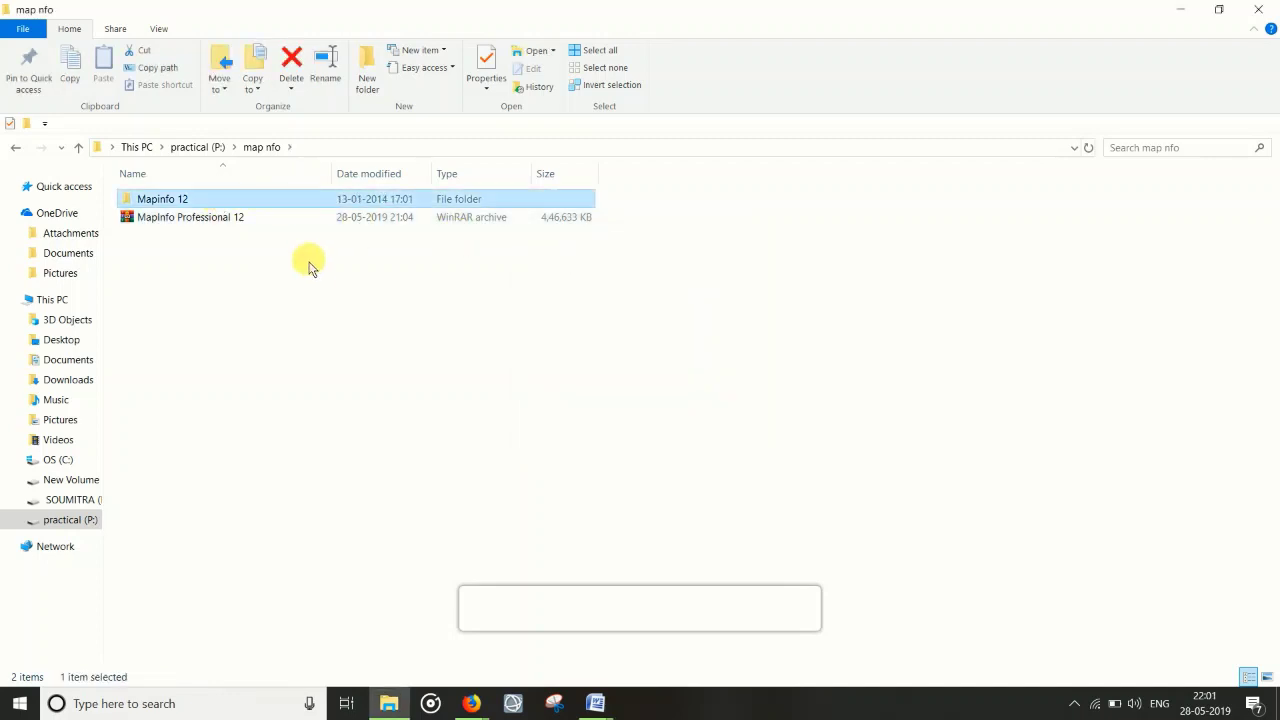
Step: Run setup from Mapinfo 12\1_Install_Mapinfo12 to start the MapInfo installer
{"action": "double_click", "coordinate": [290, 203]}
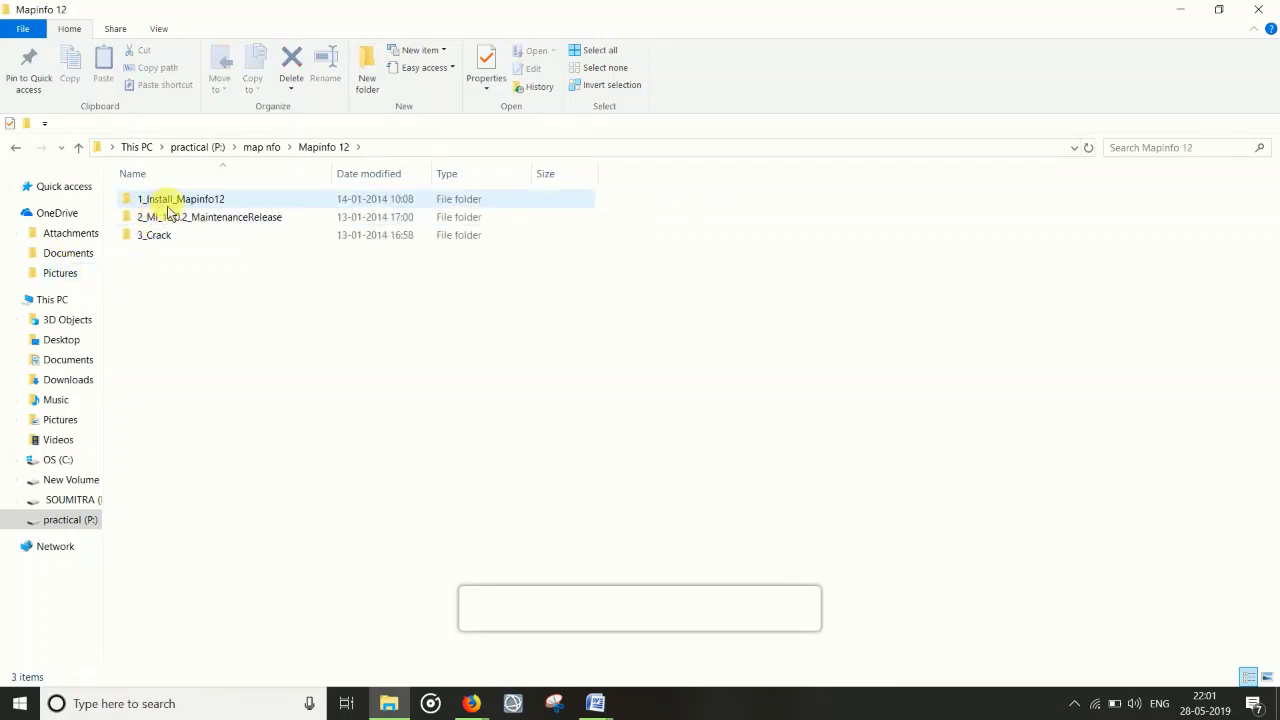
{"action": "double_click", "coordinate": [209, 199]}
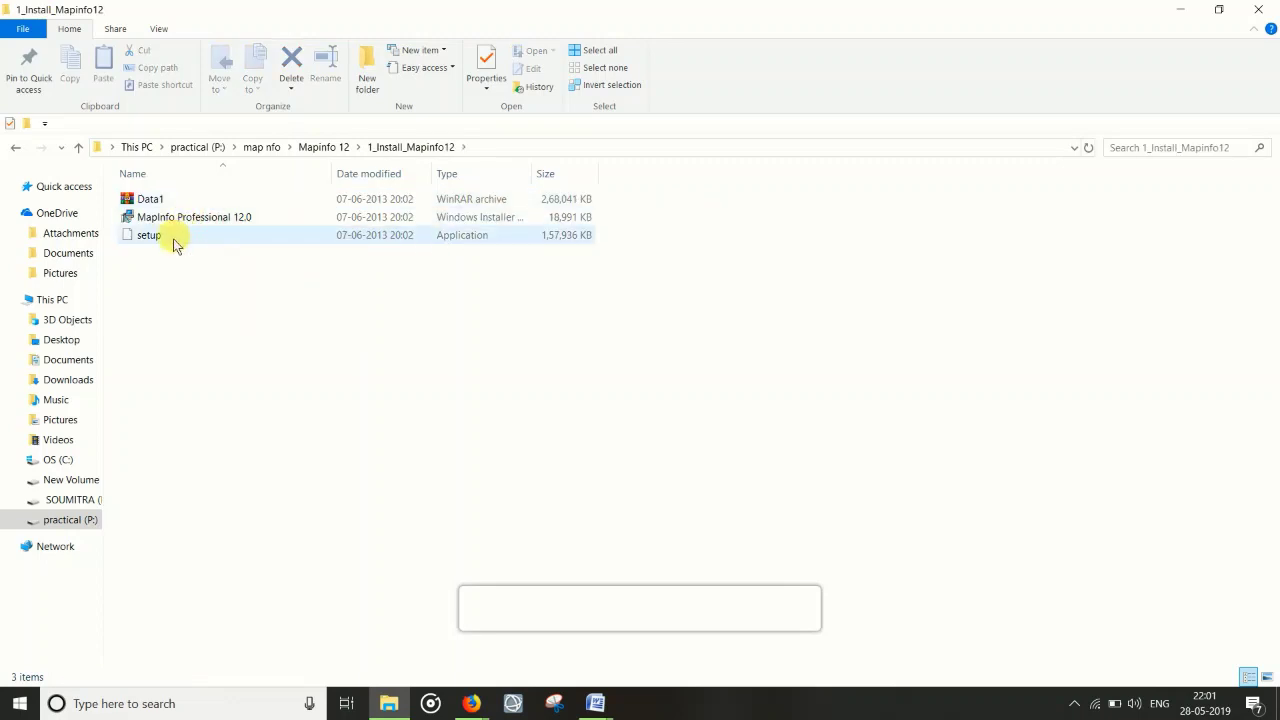
{"action": "double_click", "coordinate": [150, 235]}
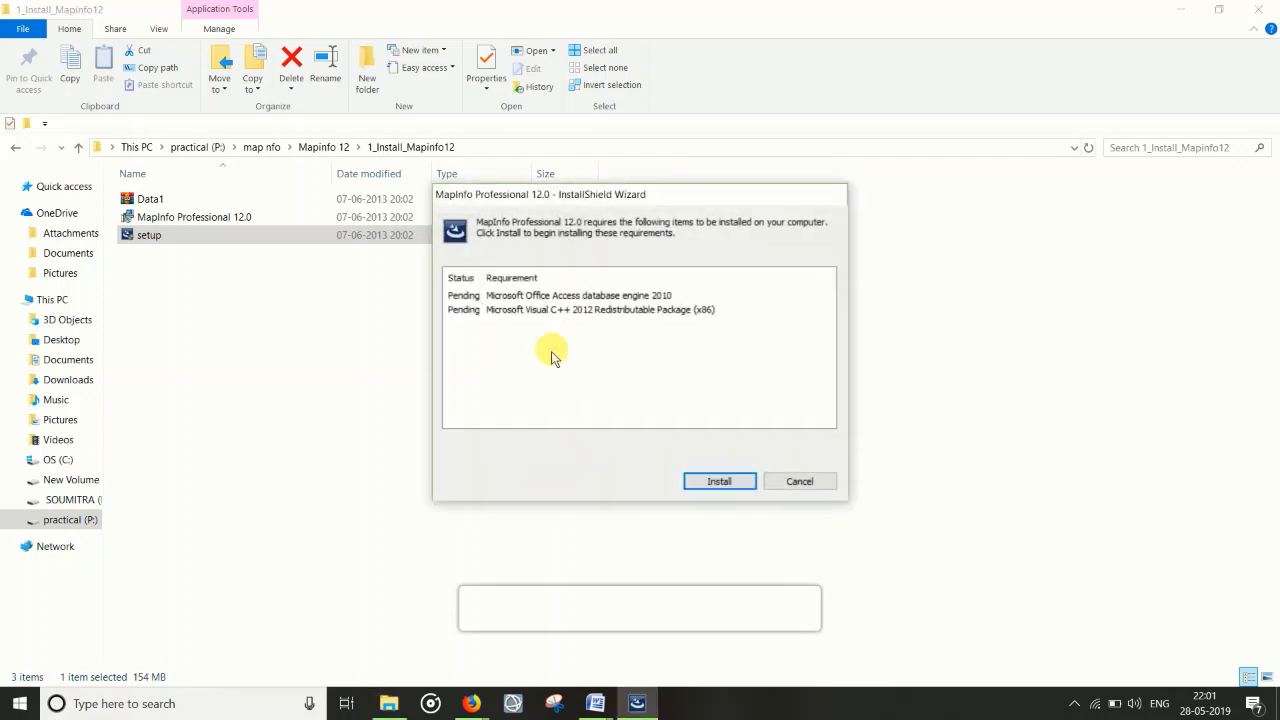
Step: Install the prerequisites, pass the Welcome page and accept the license agreement terms
{"action": "left_click", "coordinate": [716, 483]}
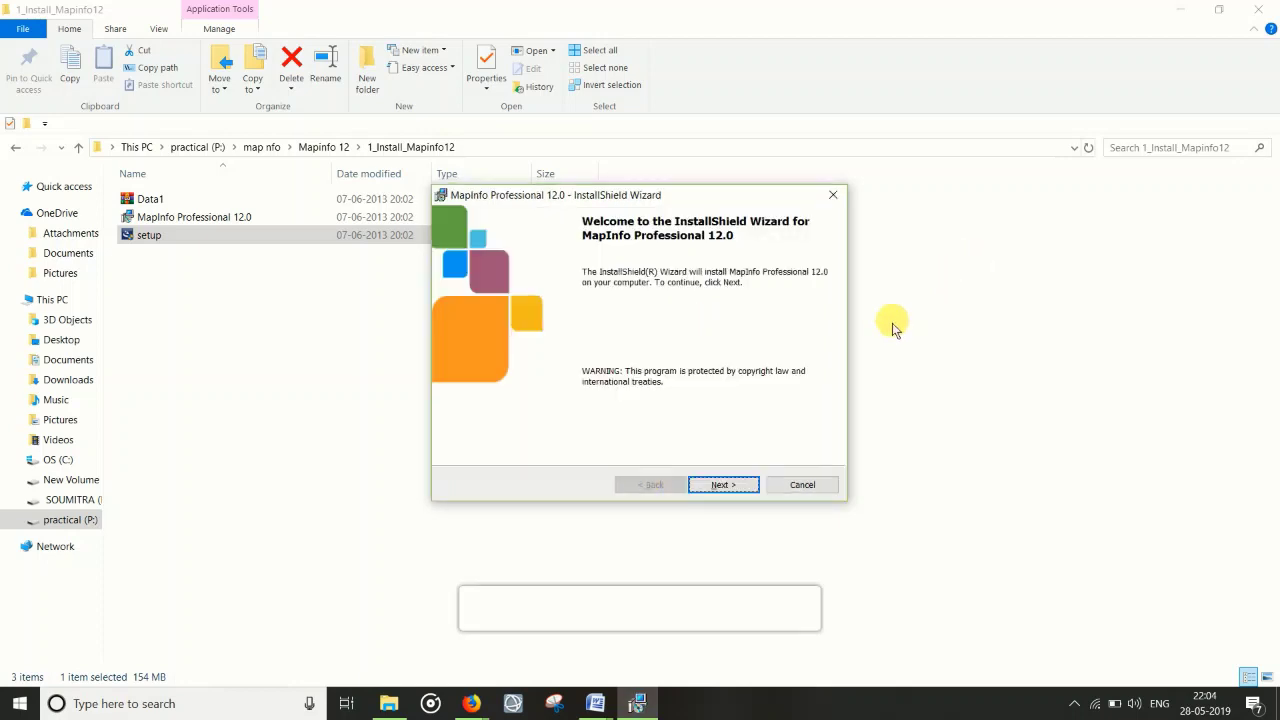
{"action": "left_click", "coordinate": [725, 488]}
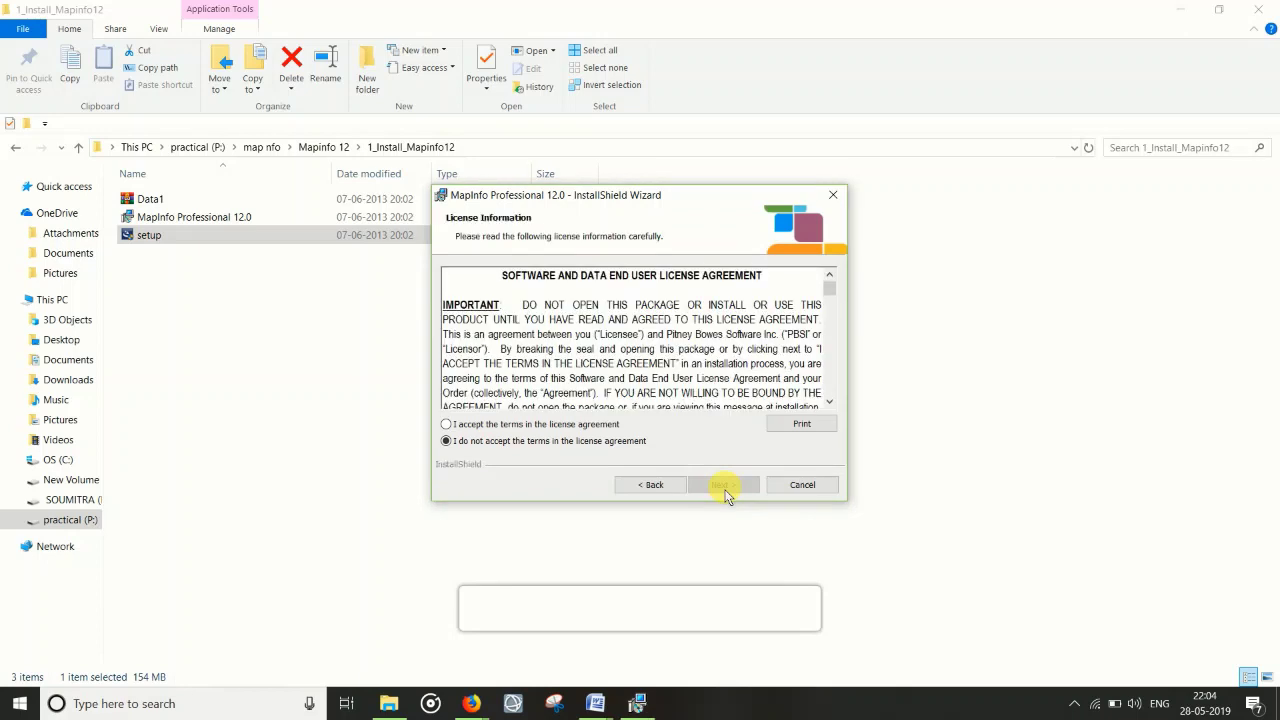
{"action": "left_click", "coordinate": [518, 428]}
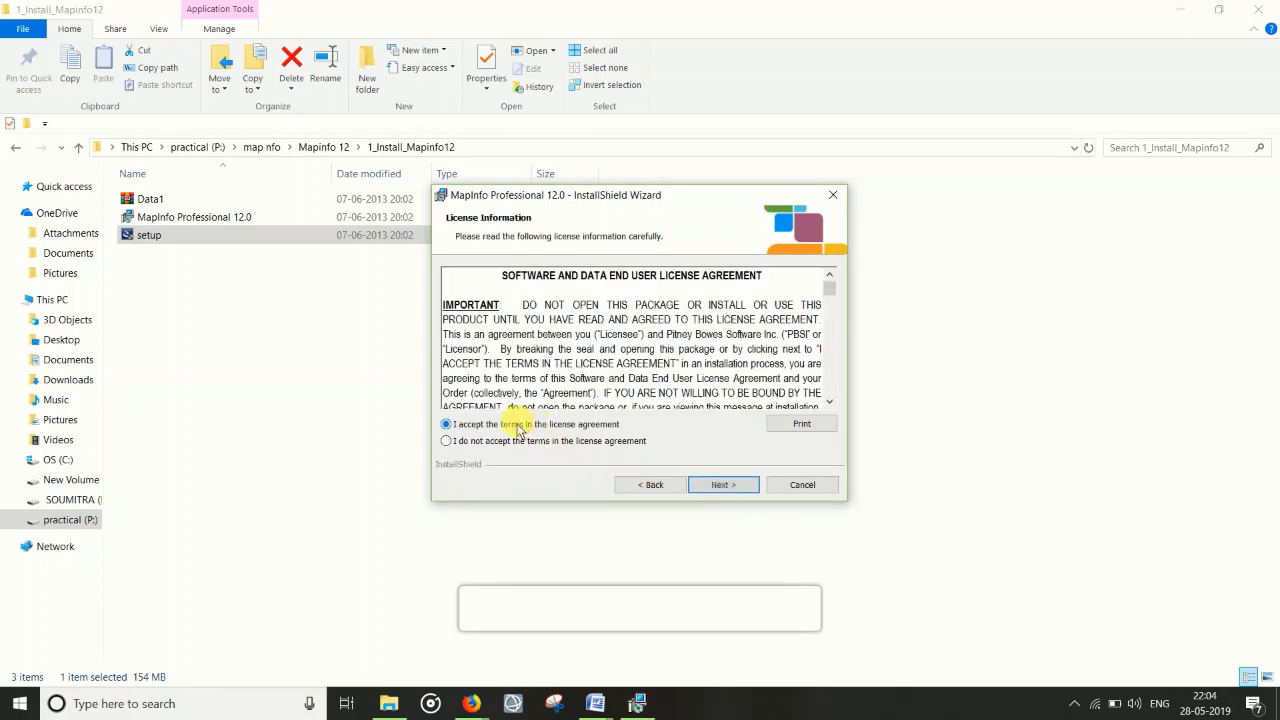
{"action": "left_click", "coordinate": [716, 487]}
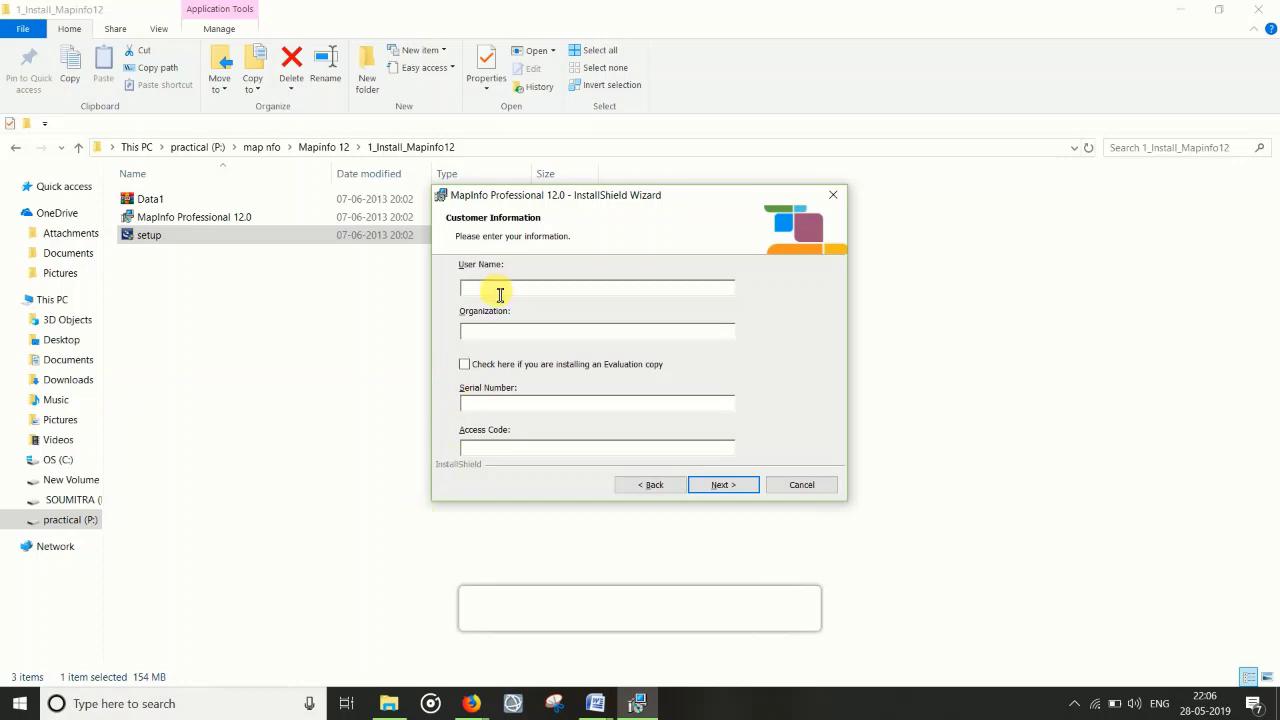
Step: Enter the user name and organization, tick Evaluation copy, and continue to Setup Type
{"action": "type", "text": "SOUMITRA"}
{"action": "left_click", "coordinate": [500, 342]}
{"action": "type", "text": "VIDYASAGAR UNIVERSITY"}
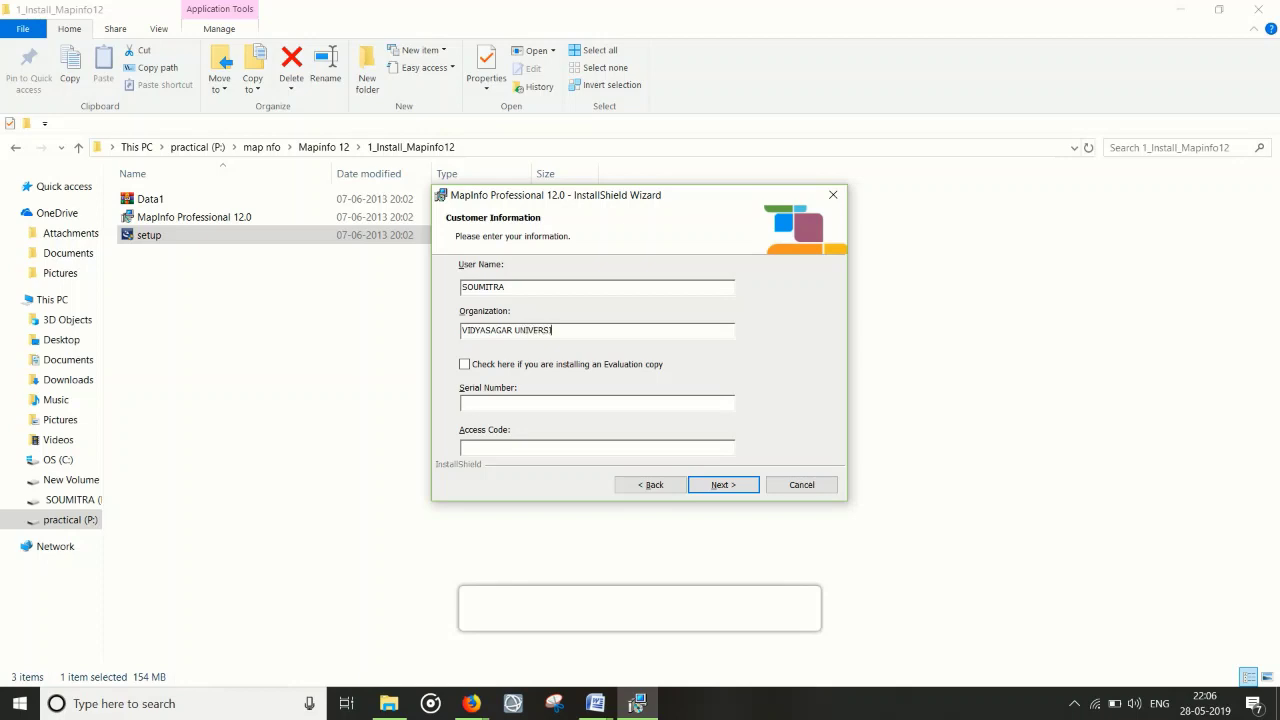
{"action": "left_click", "coordinate": [464, 365]}
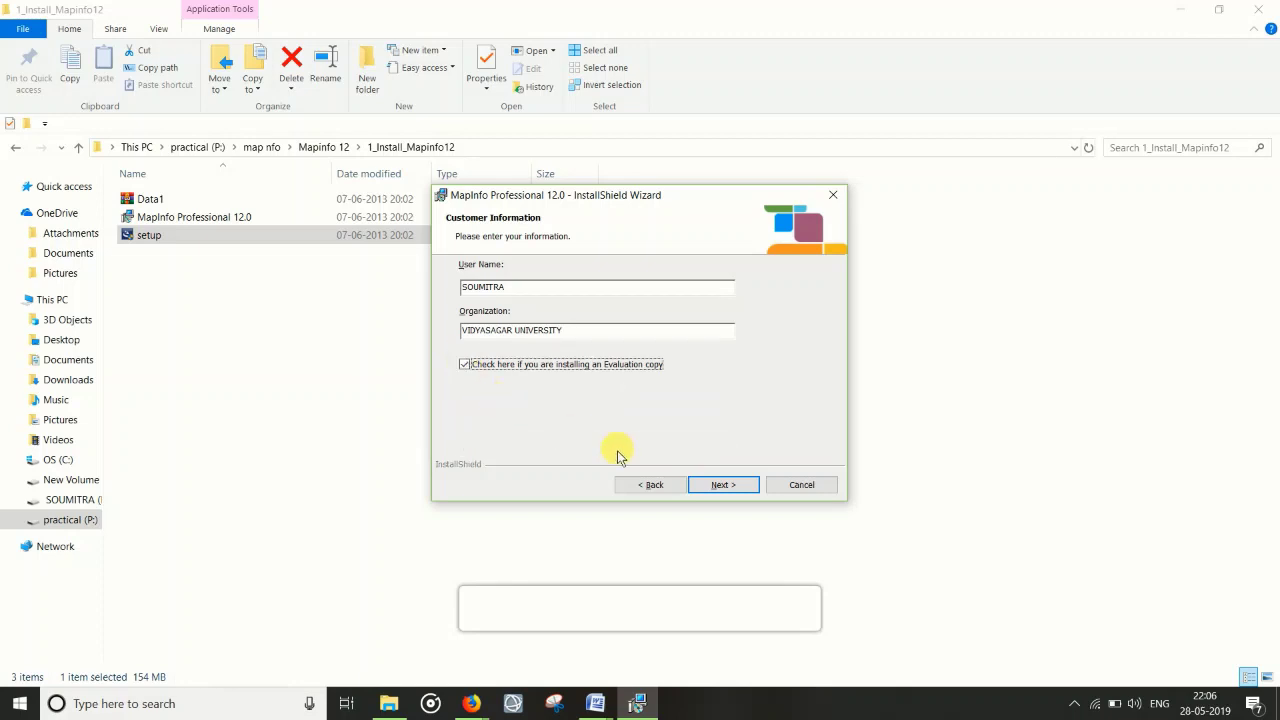
{"action": "left_click", "coordinate": [720, 487]}
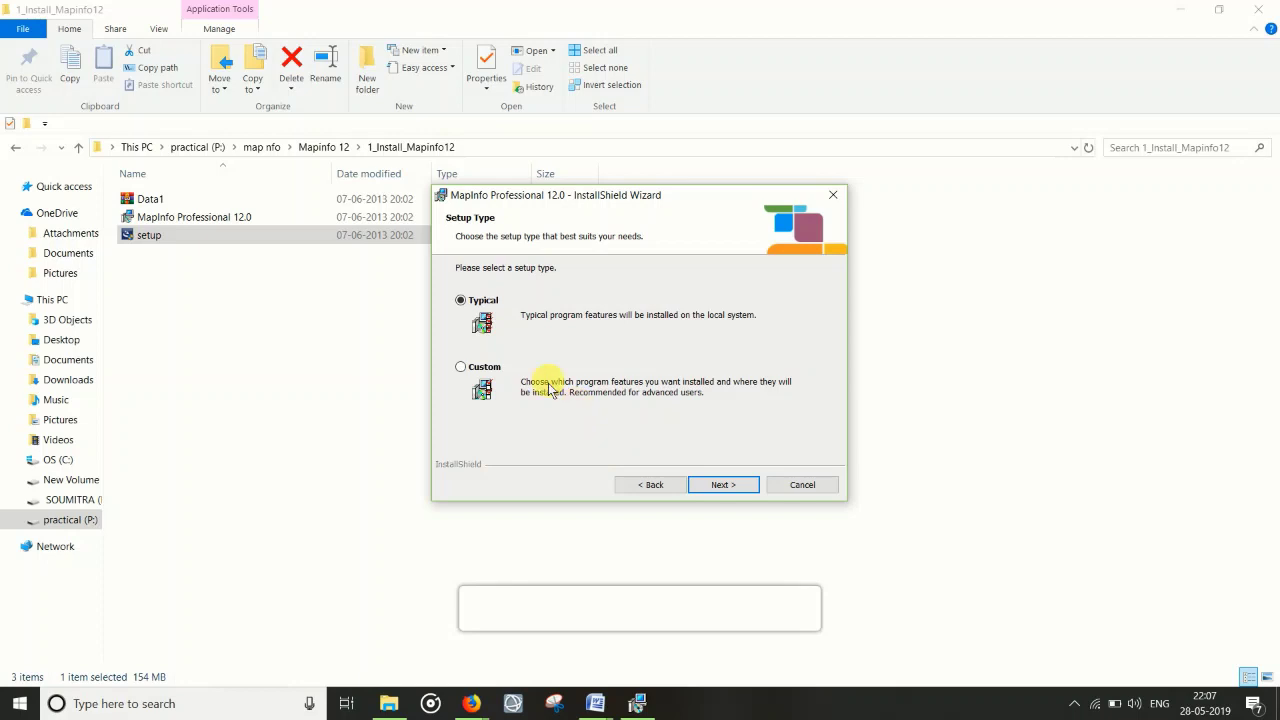
Step: Install with Typical setup and the default C:\Program Files (x86)\MapInfo\Professional\ folder, then finish
{"action": "left_click", "coordinate": [722, 486]}
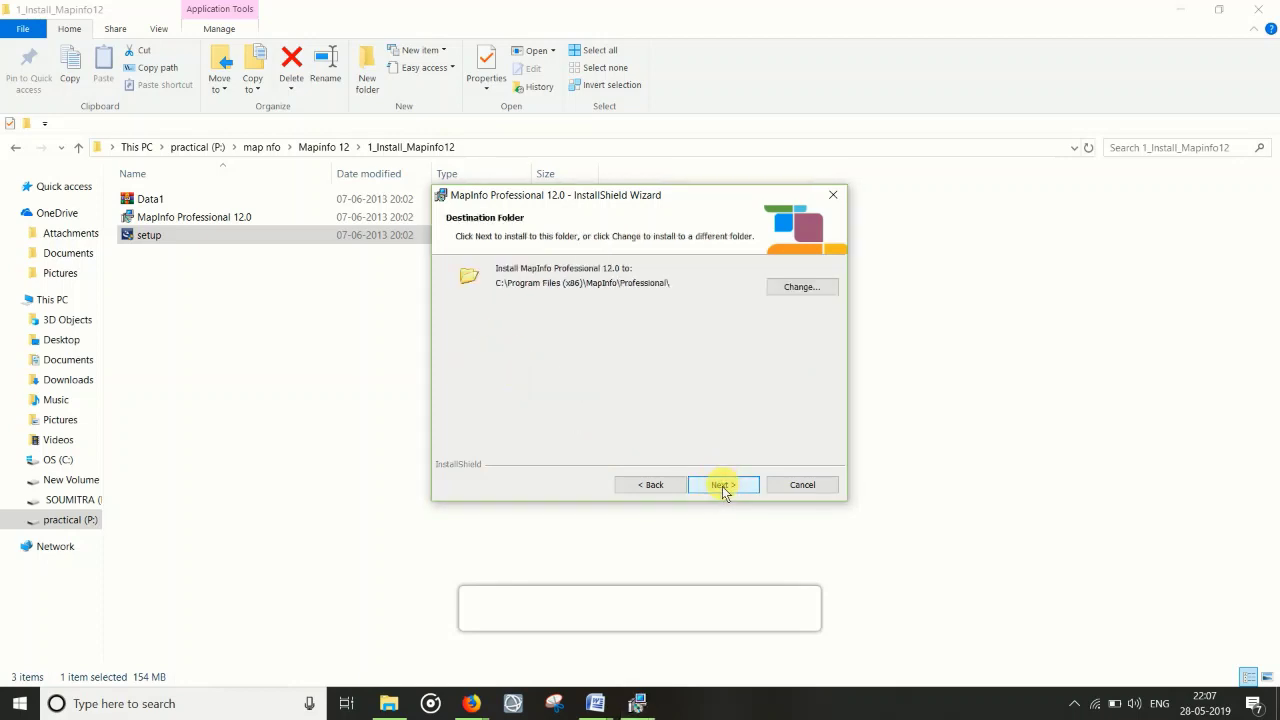
{"action": "left_click", "coordinate": [722, 484]}
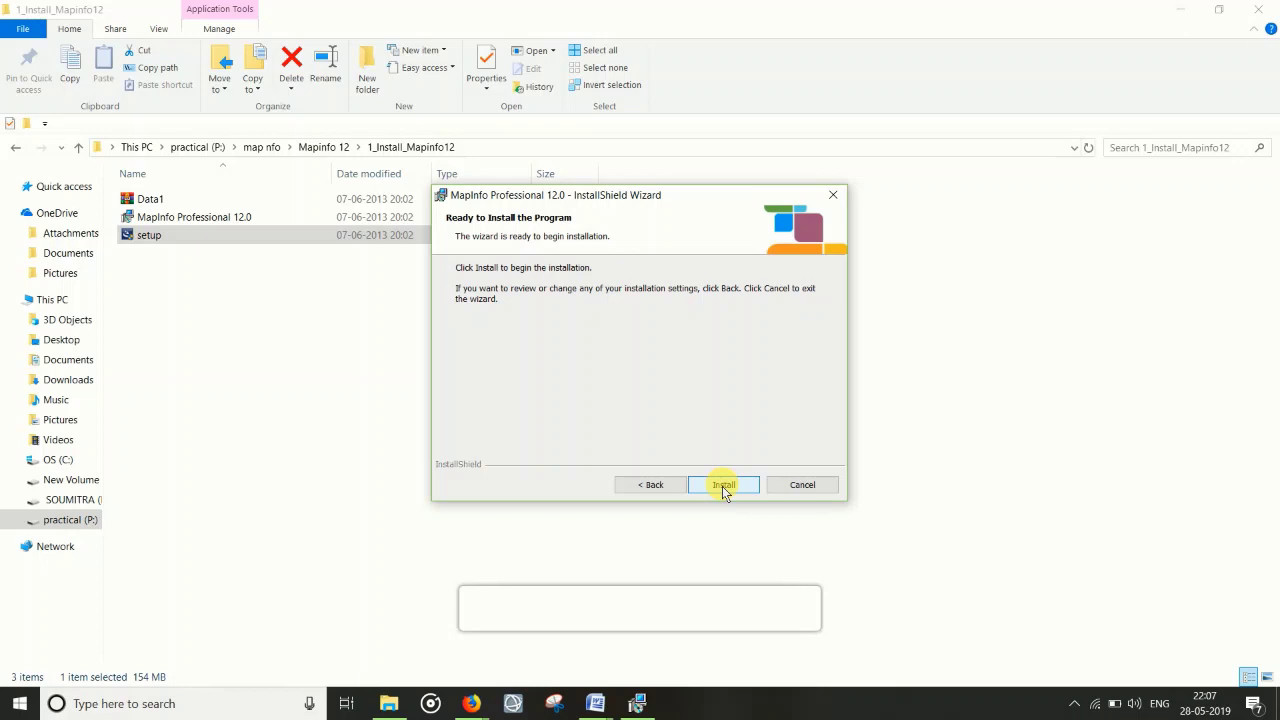
{"action": "left_click", "coordinate": [724, 486]}
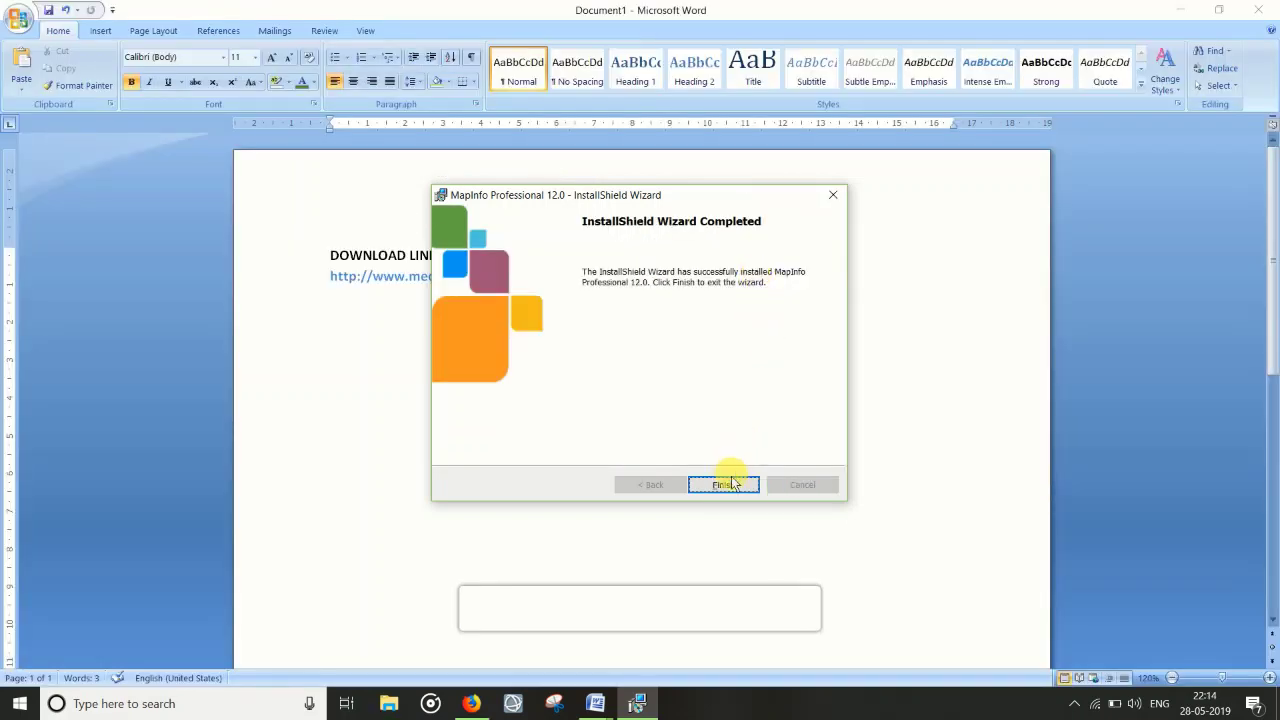
{"action": "left_click", "coordinate": [731, 484]}
{"action": "left_click", "coordinate": [726, 488]}
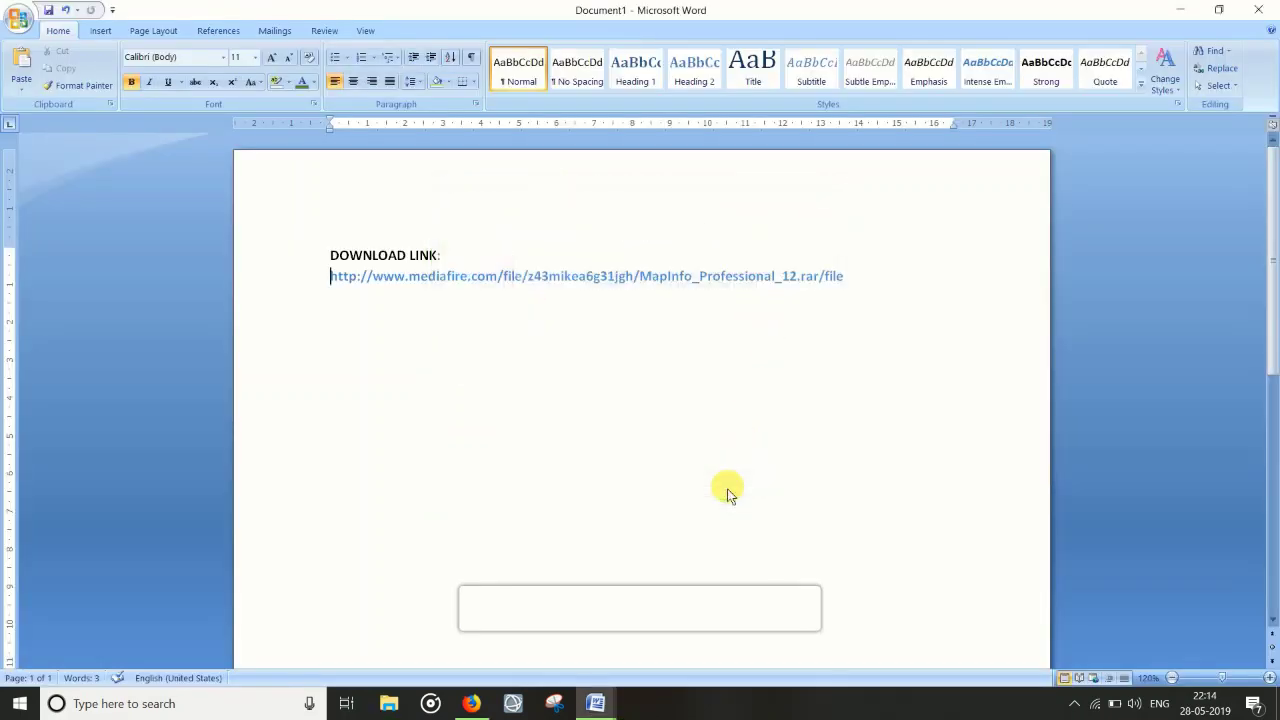
Step: Minimize Word, search 'MAPI' to launch MapInfo Professional 12.0, then open This PC
{"action": "left_click", "coordinate": [1188, 10]}
{"action": "left_click", "coordinate": [1190, 10]}
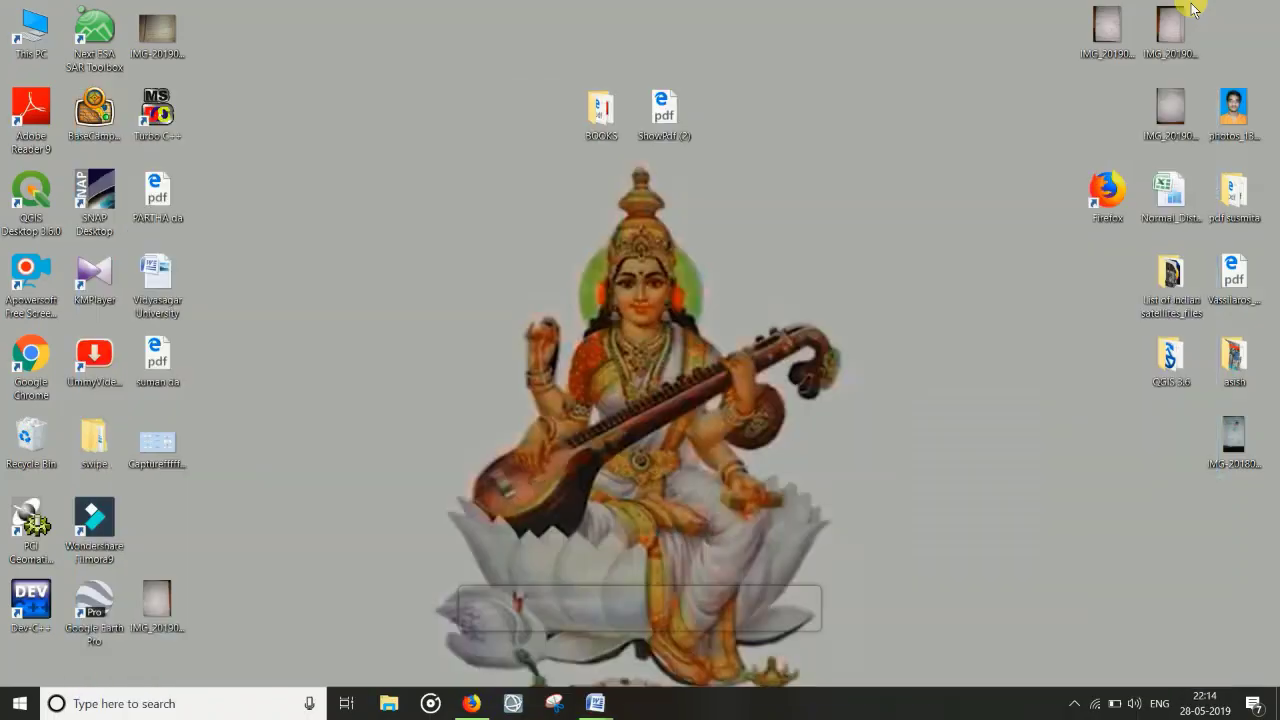
{"action": "left_click", "coordinate": [228, 706]}
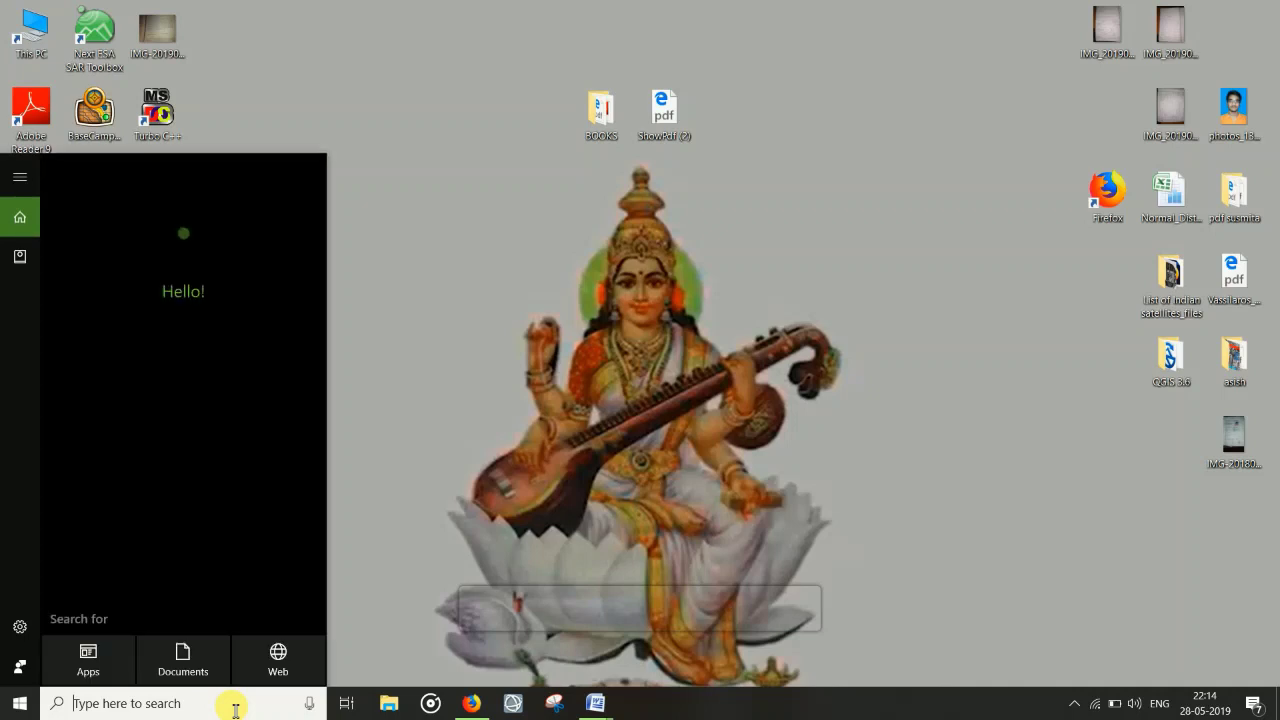
{"action": "type", "text": "MAP"}
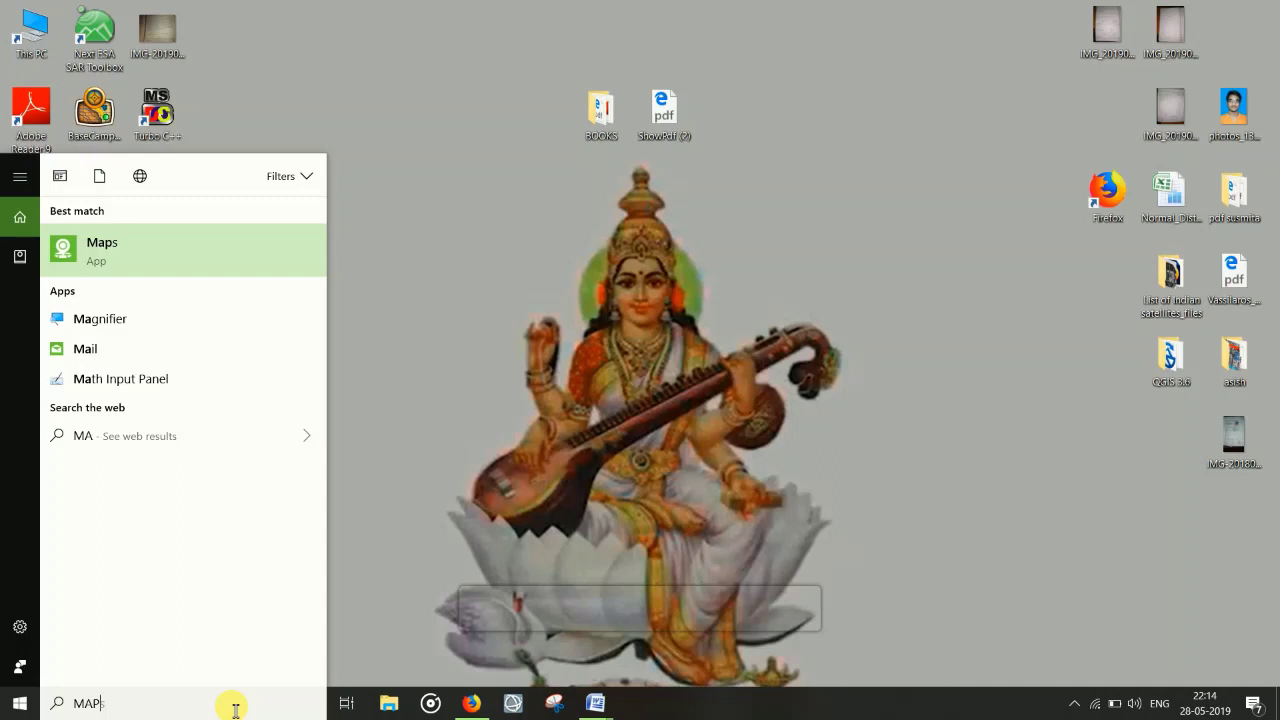
{"action": "type", "text": "I"}
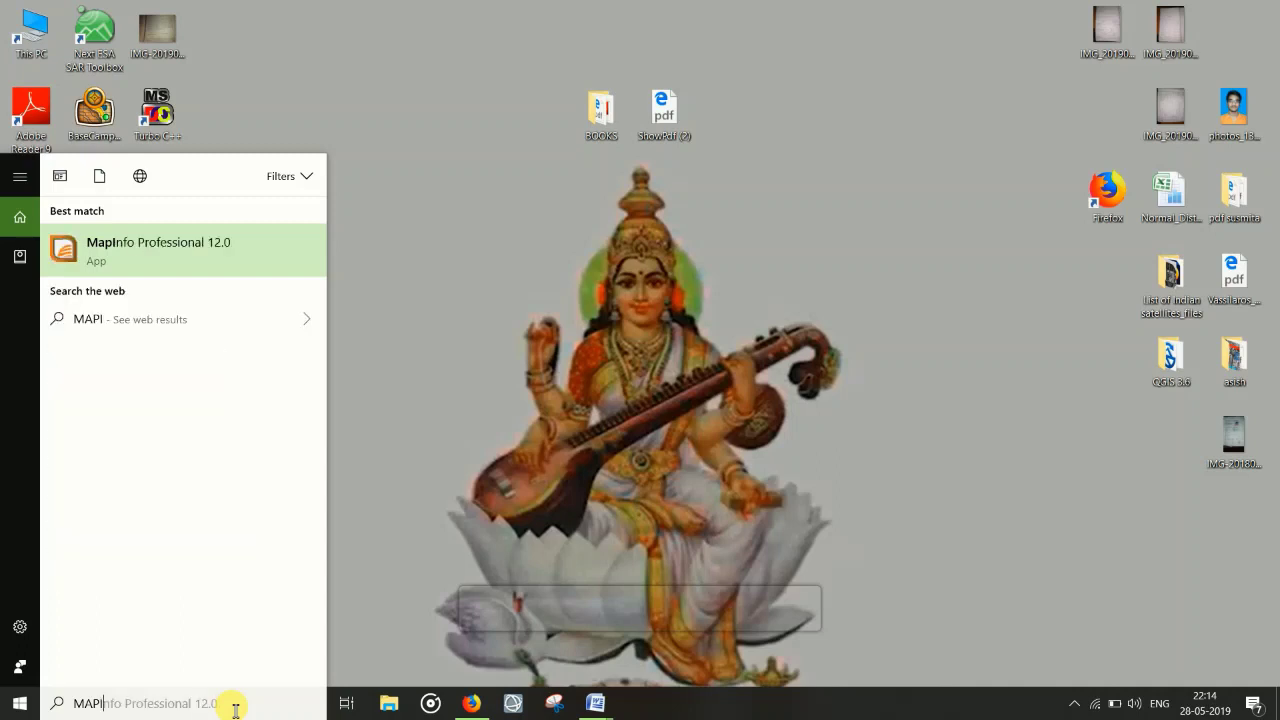
{"action": "left_click", "coordinate": [191, 250]}
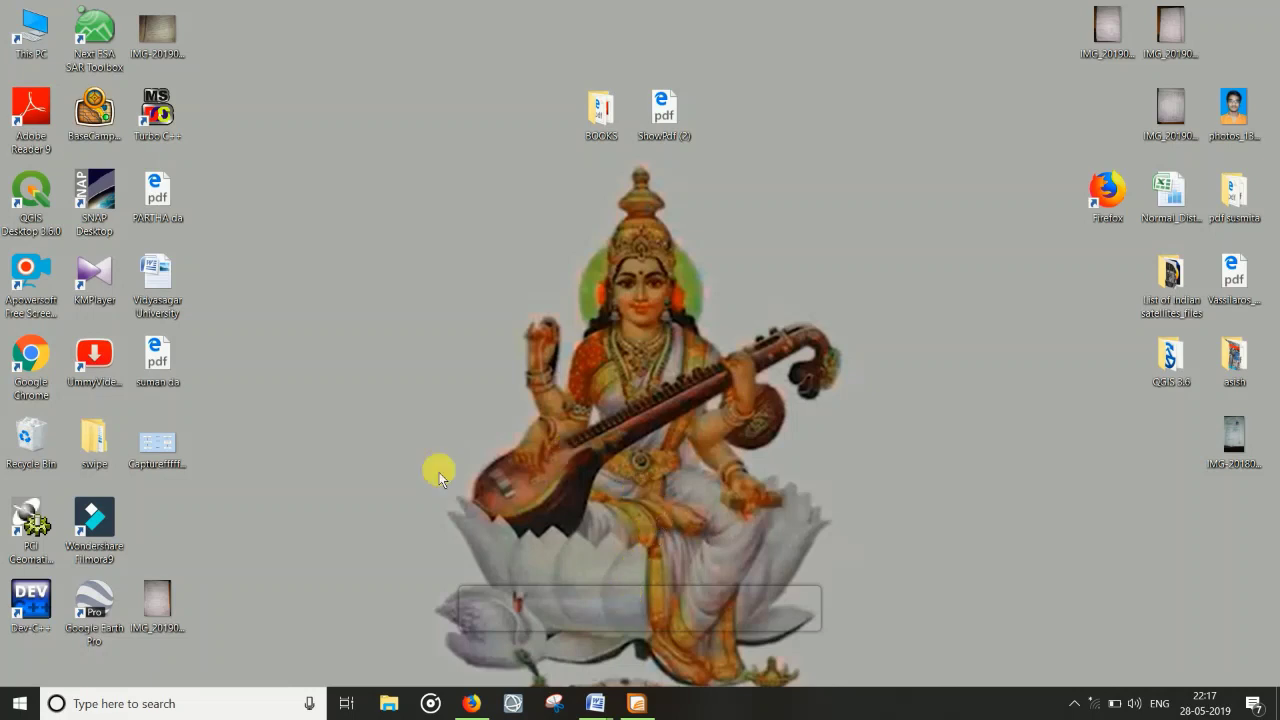
{"action": "double_click", "coordinate": [29, 35]}
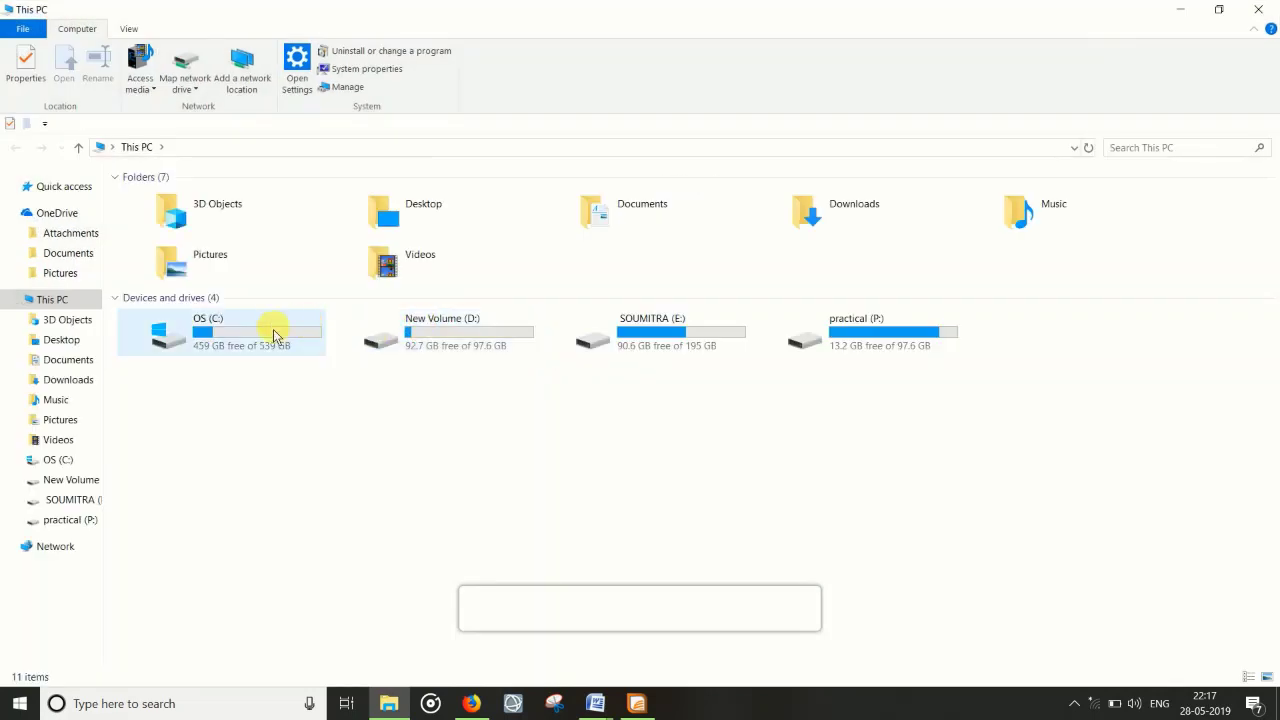
Step: Browse to C:\Program Files (x86)\MapInfo\Professional to check the 207 installed items, then return to This PC
{"action": "double_click", "coordinate": [240, 340]}
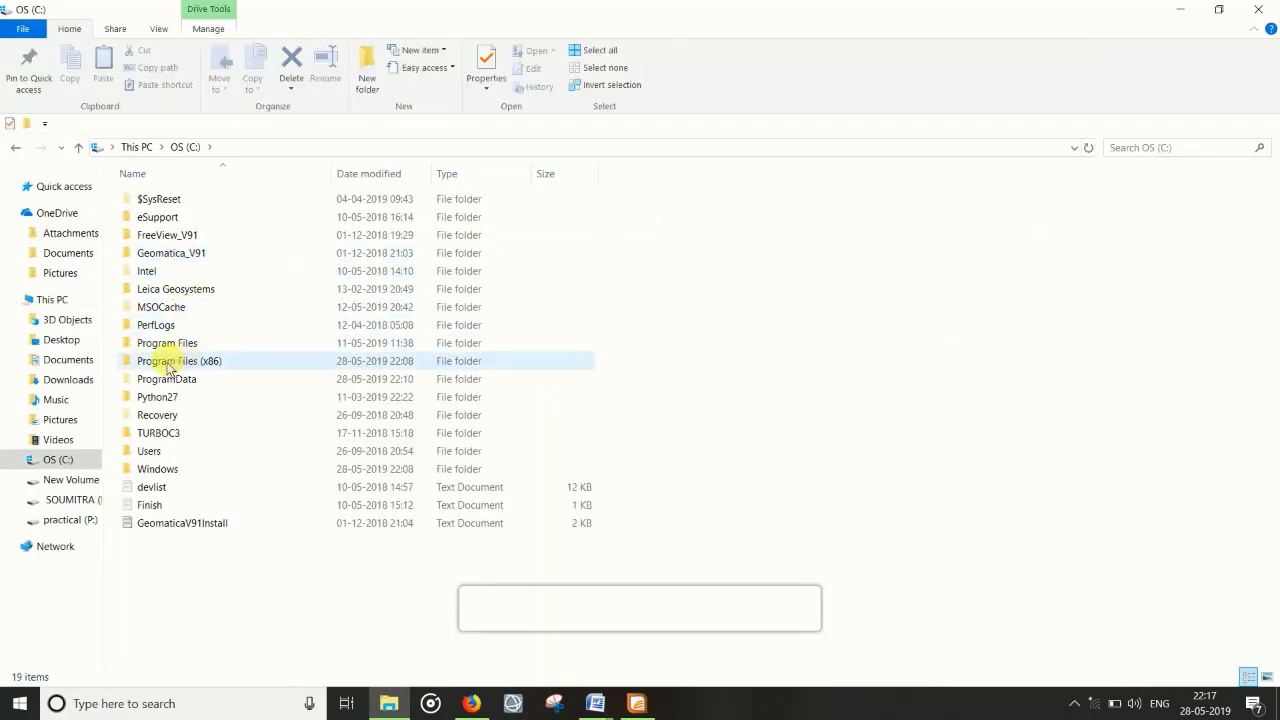
{"action": "double_click", "coordinate": [222, 365]}
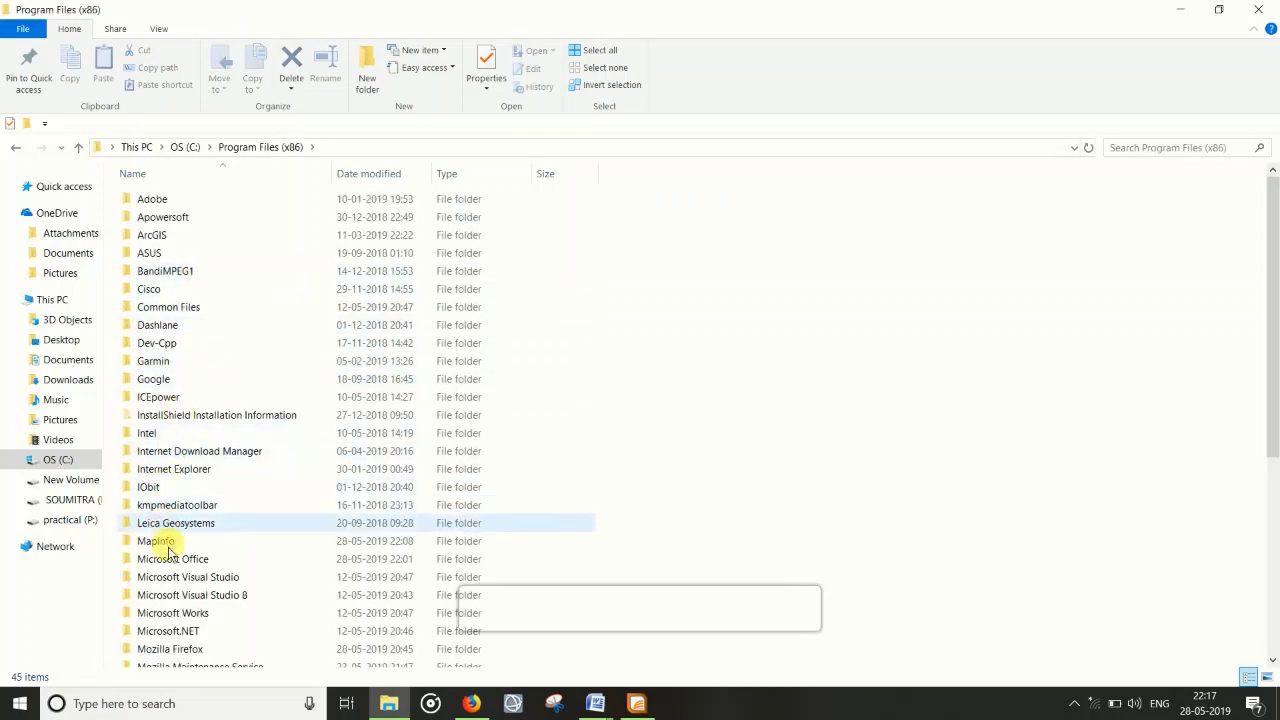
{"action": "double_click", "coordinate": [199, 541]}
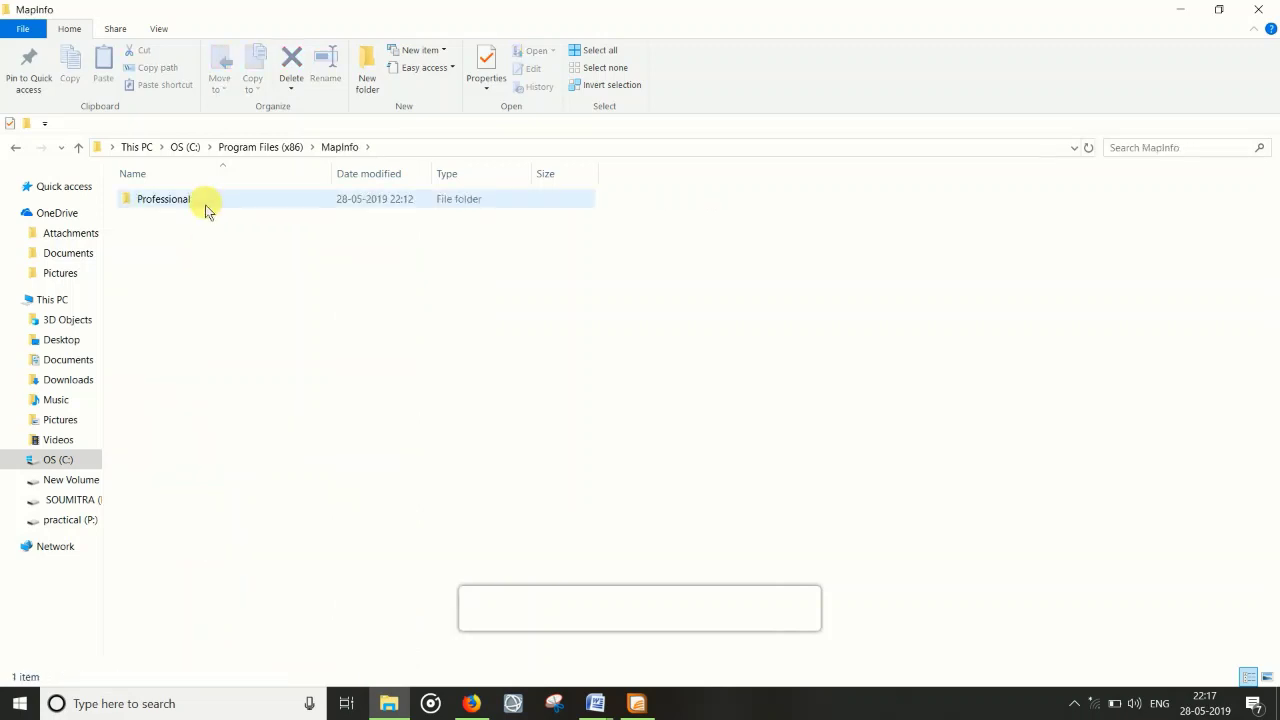
{"action": "double_click", "coordinate": [207, 208]}
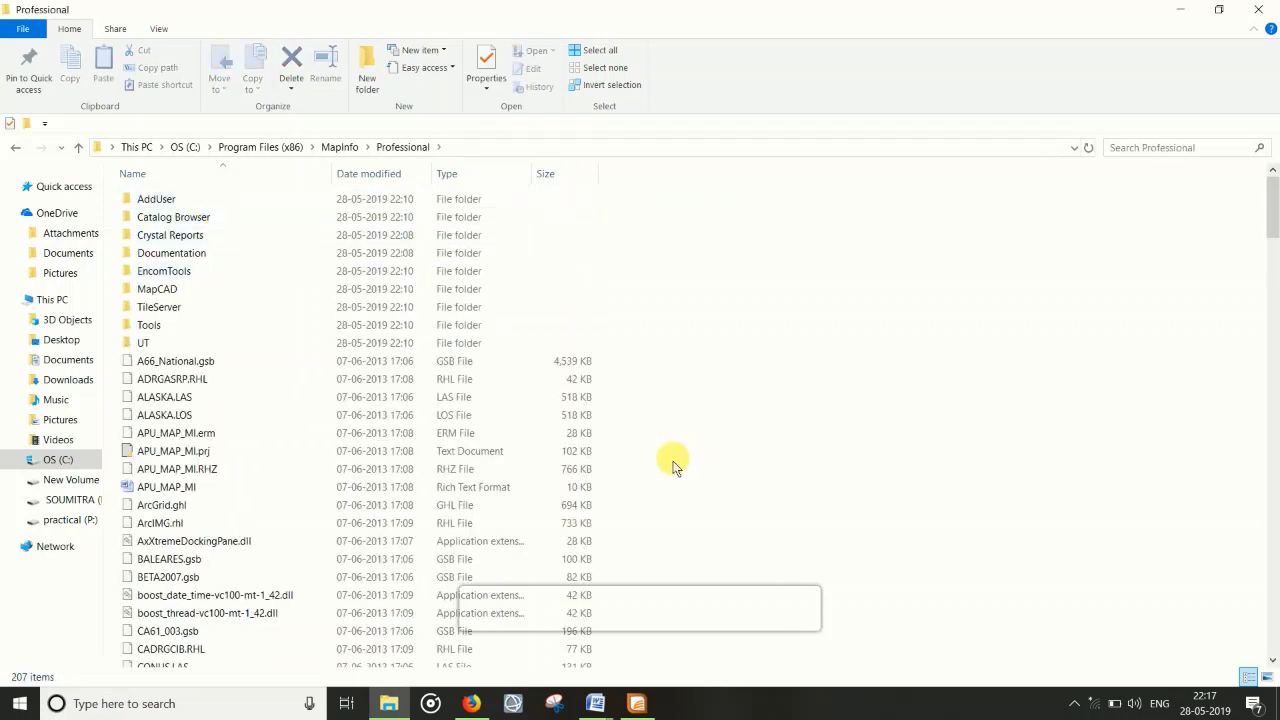
{"action": "left_click", "coordinate": [58, 301]}
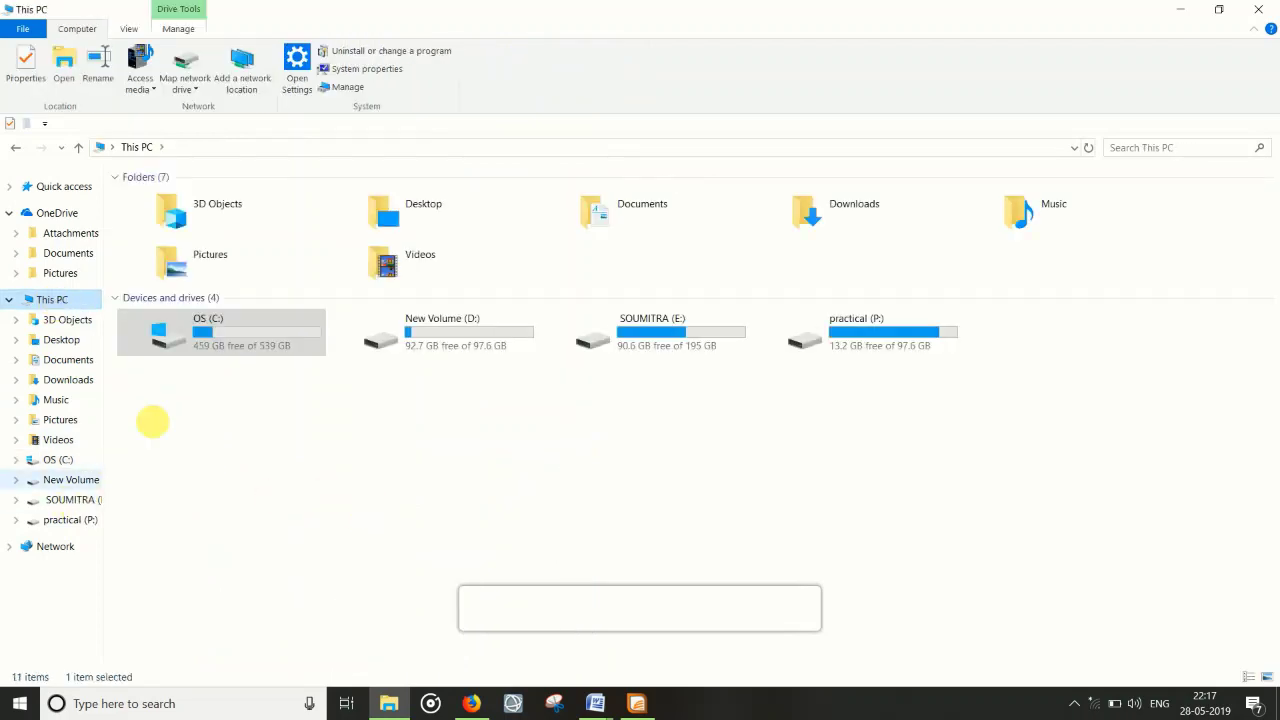
Step: Go to P:\map nfo\Mapinfo 12\3_Crack and copy micore.dll
{"action": "left_click", "coordinate": [65, 499]}
{"action": "left_click", "coordinate": [63, 520]}
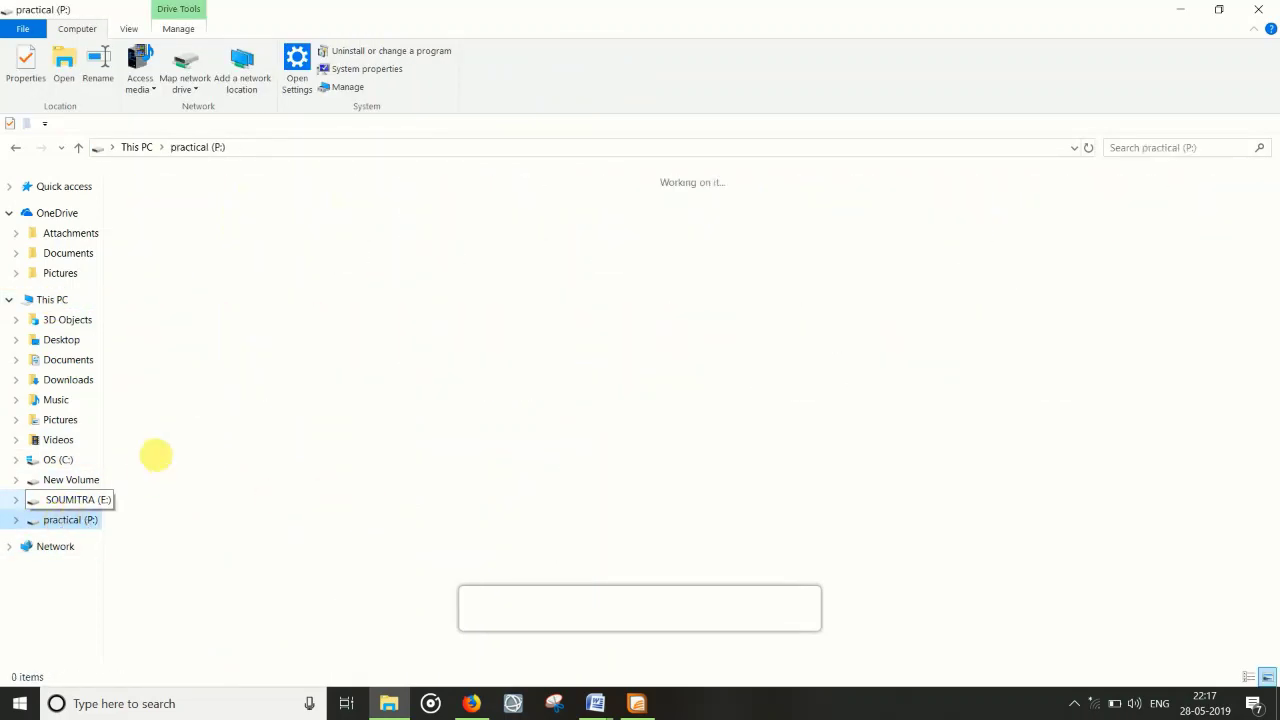
{"action": "double_click", "coordinate": [245, 305]}
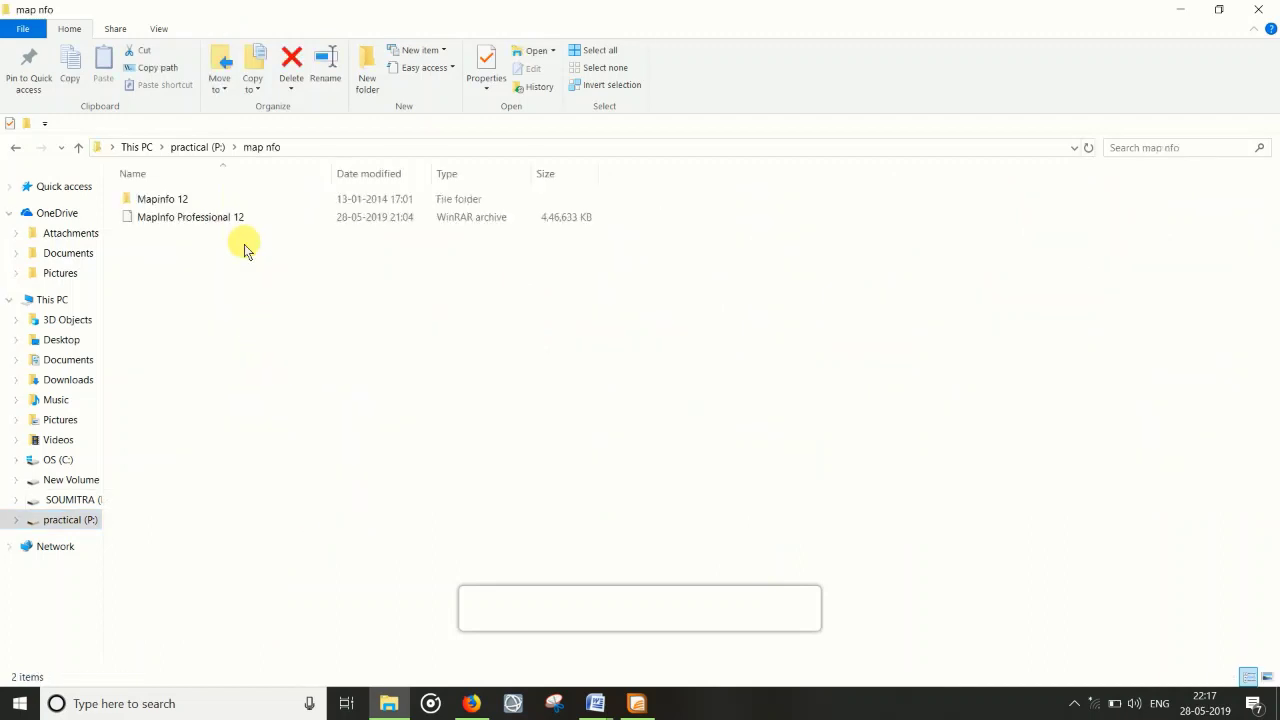
{"action": "double_click", "coordinate": [220, 199]}
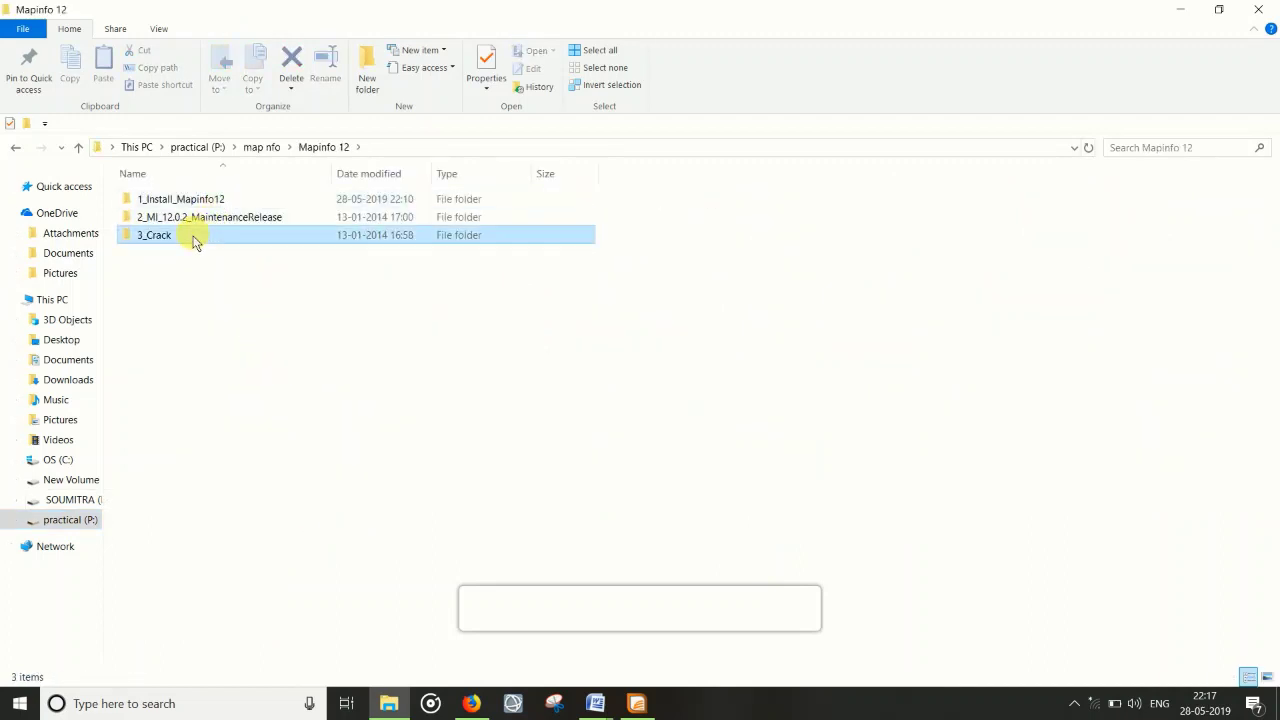
{"action": "double_click", "coordinate": [195, 237]}
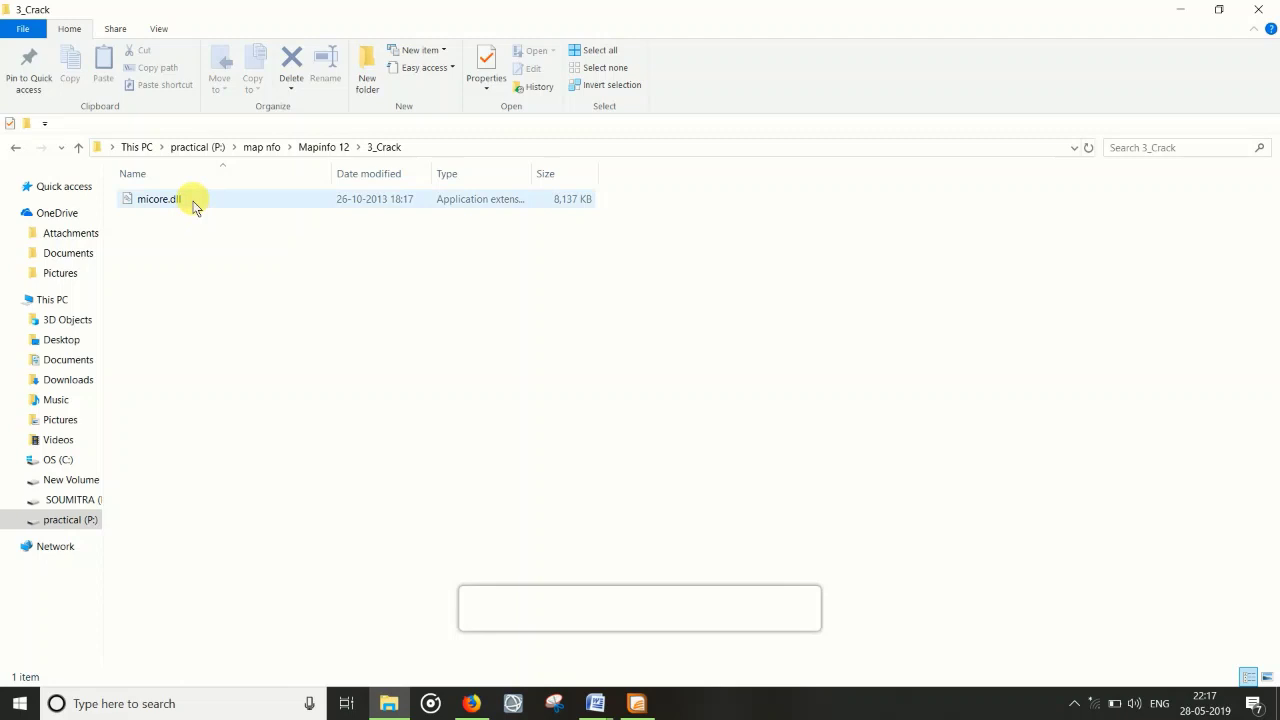
{"action": "right_click", "coordinate": [220, 198]}
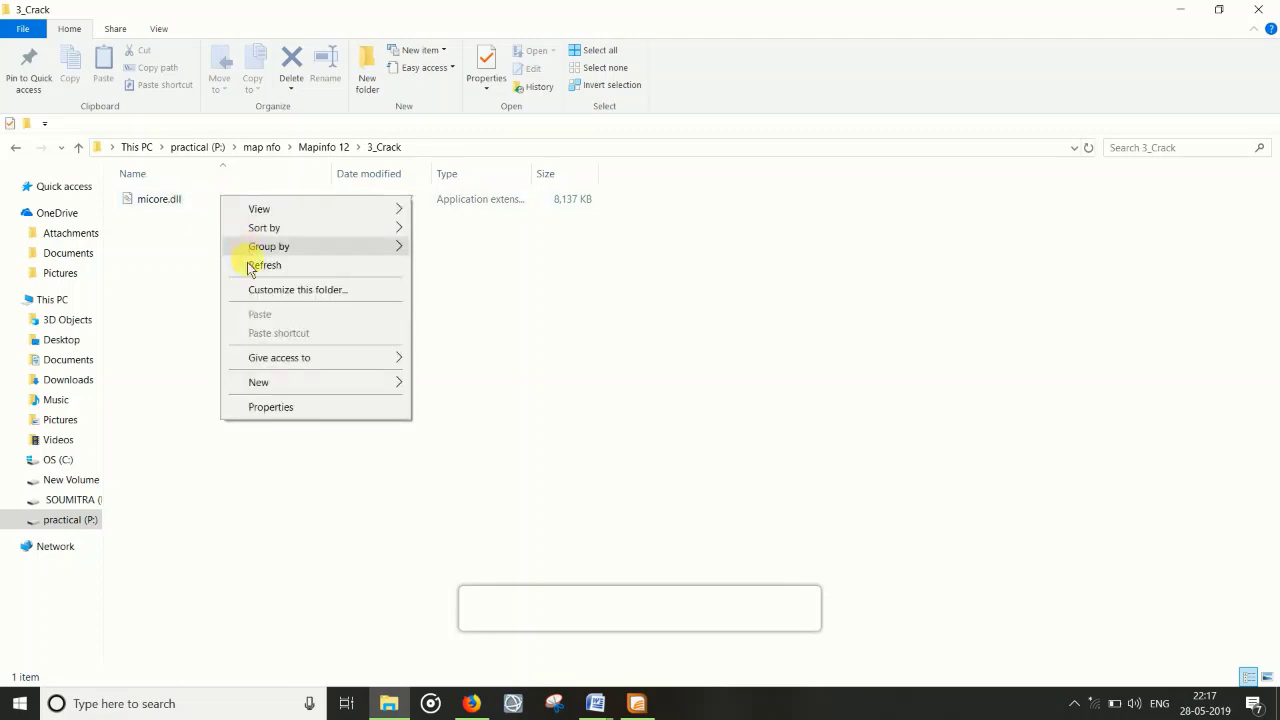
{"action": "left_click", "coordinate": [203, 203]}
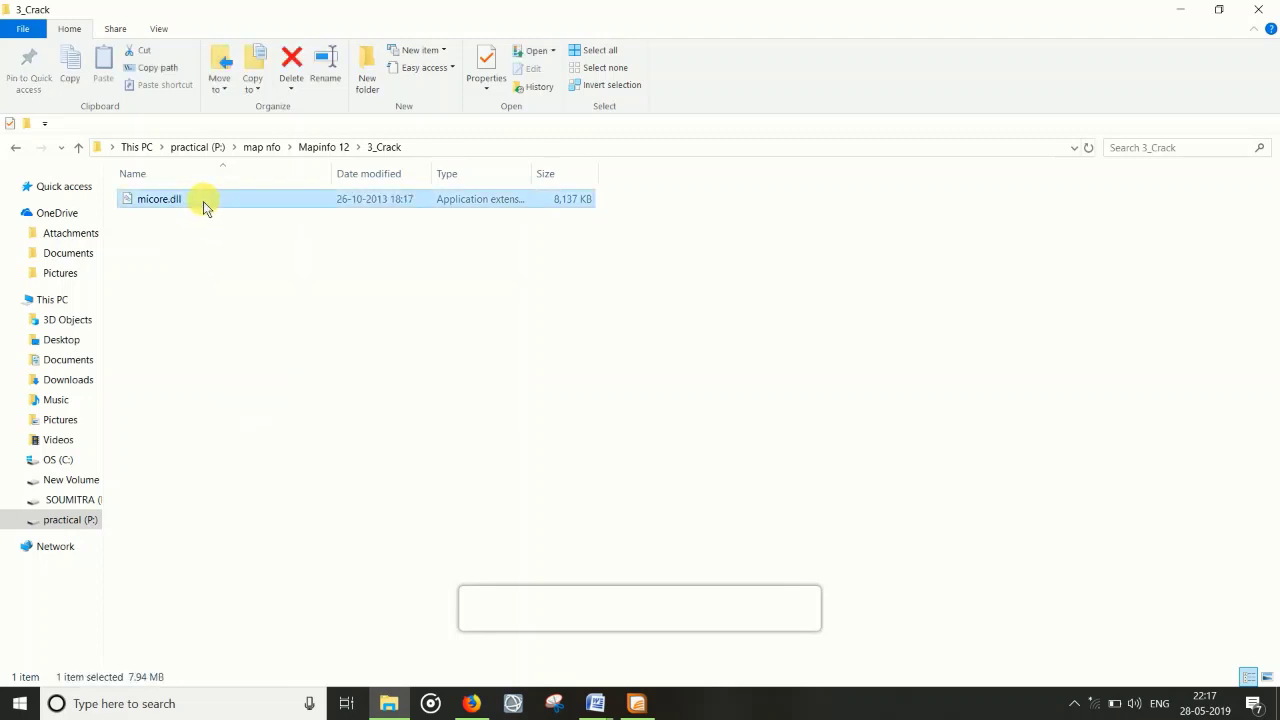
{"action": "right_click", "coordinate": [203, 201]}
{"action": "left_click", "coordinate": [243, 411]}
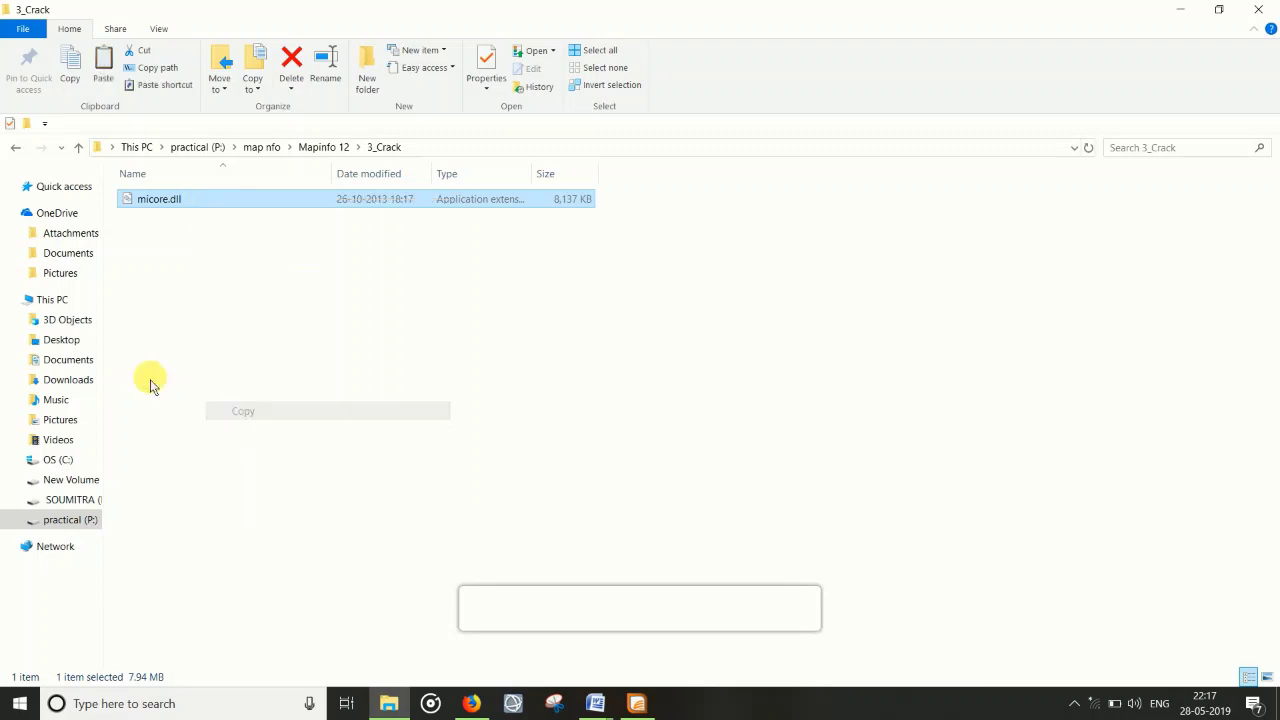
Step: Navigate to C:\Program Files (x86)\MapInfo\Professional
{"action": "left_click", "coordinate": [58, 460]}
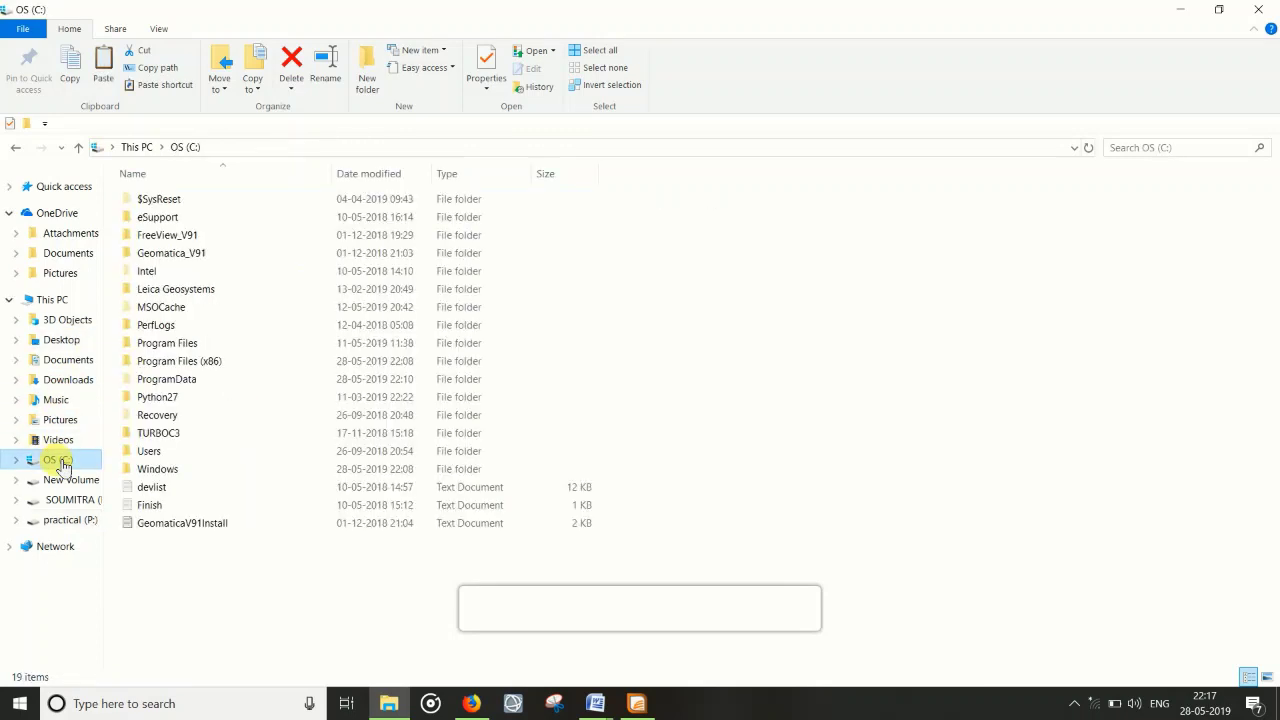
{"action": "double_click", "coordinate": [185, 362]}
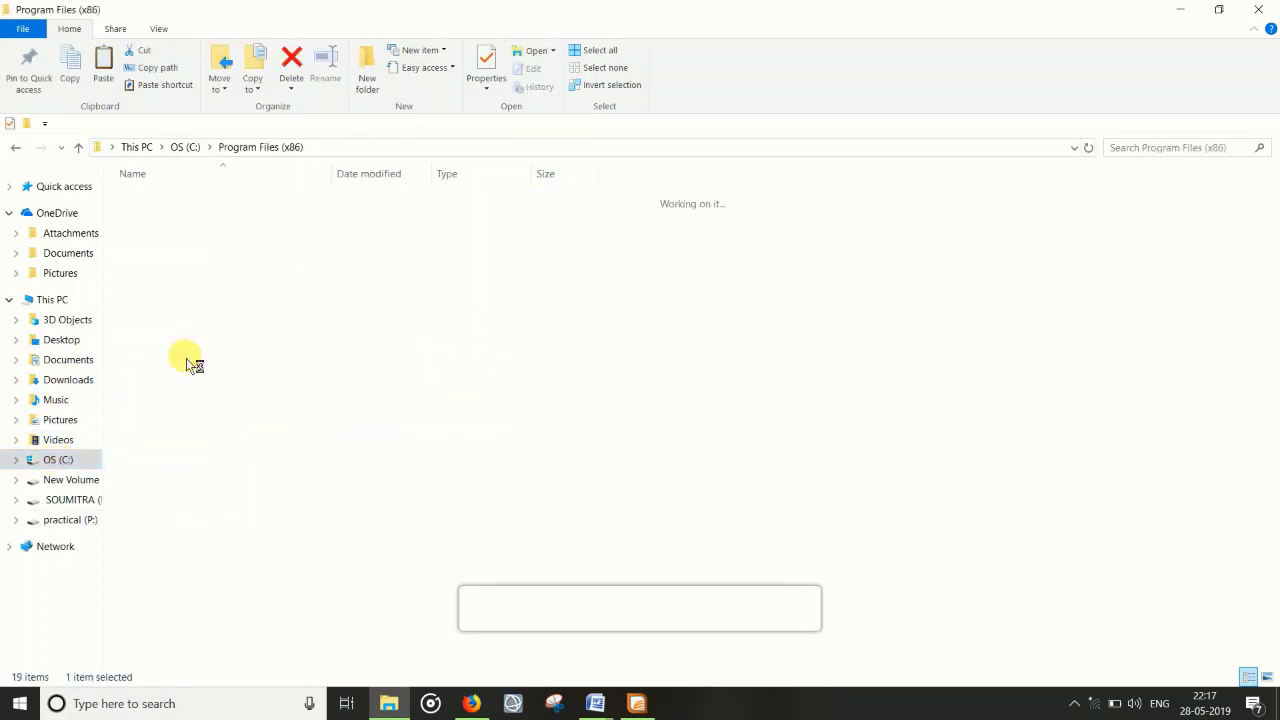
{"action": "double_click", "coordinate": [160, 541]}
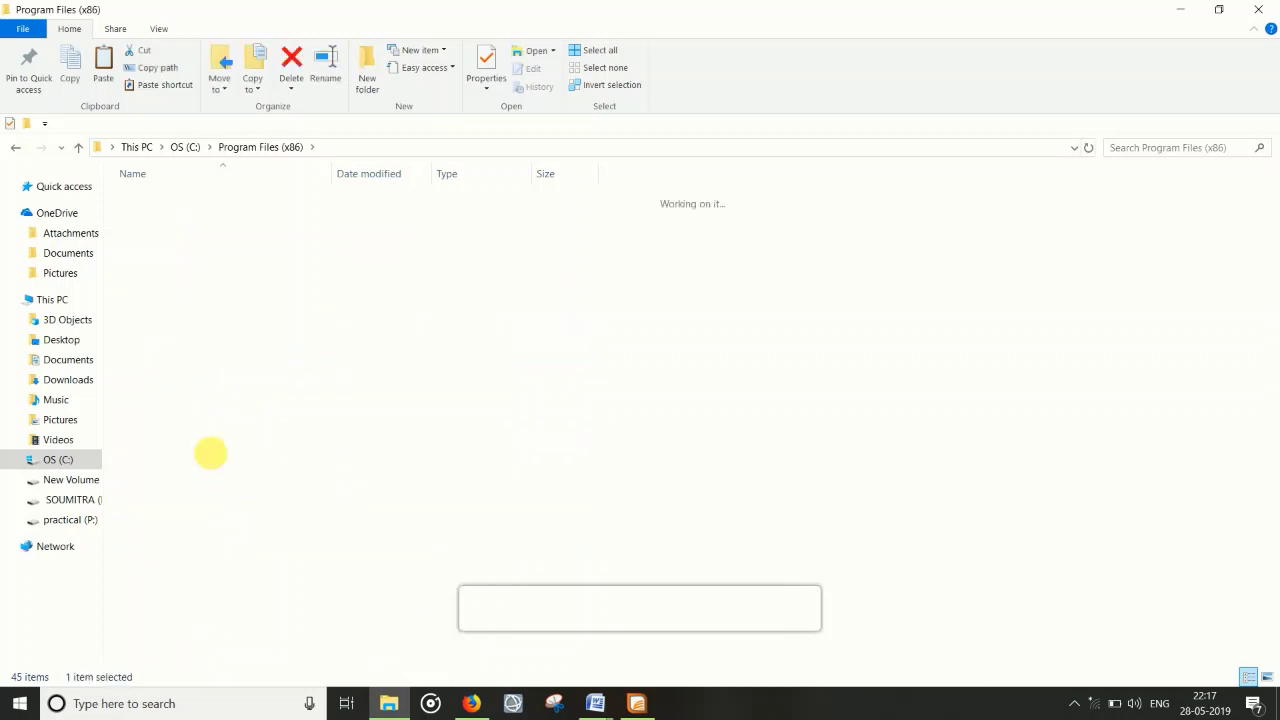
{"action": "left_click", "coordinate": [240, 196]}
{"action": "double_click", "coordinate": [240, 198]}
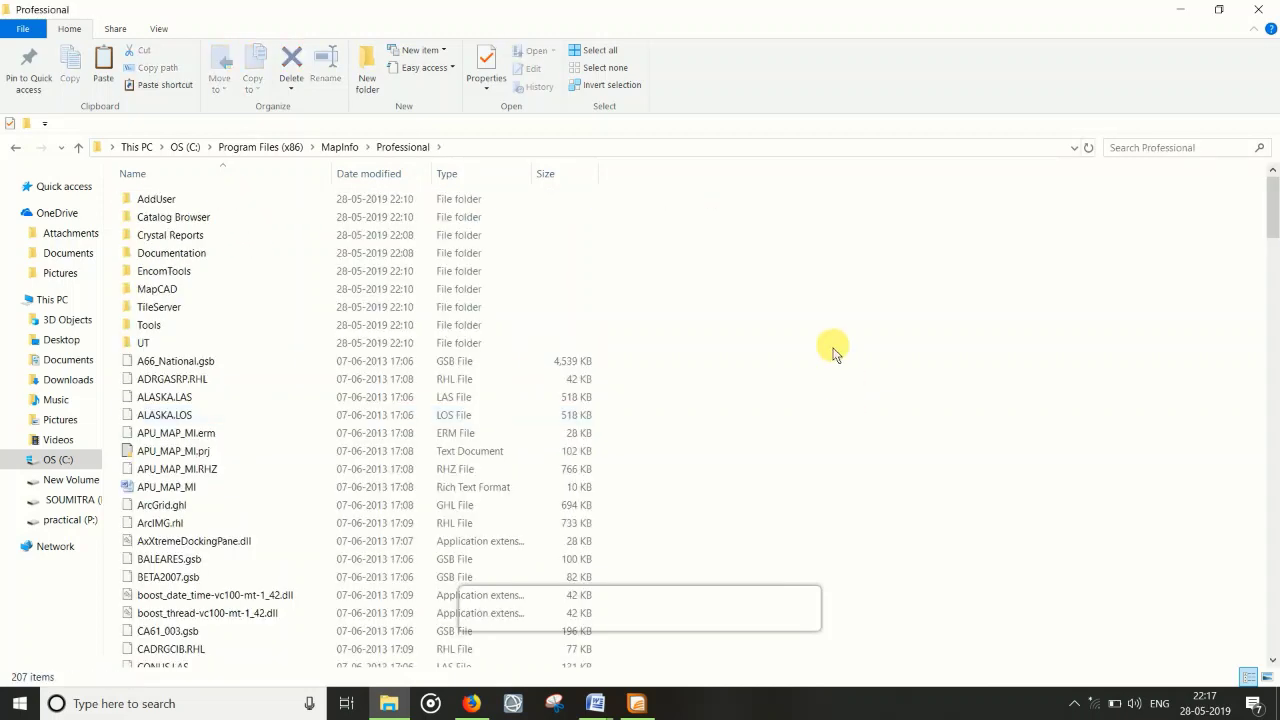
Step: Paste micore.dll there, replacing the existing file, granting administrator permission, and retrying after the in-use error
{"action": "right_click", "coordinate": [781, 310]}
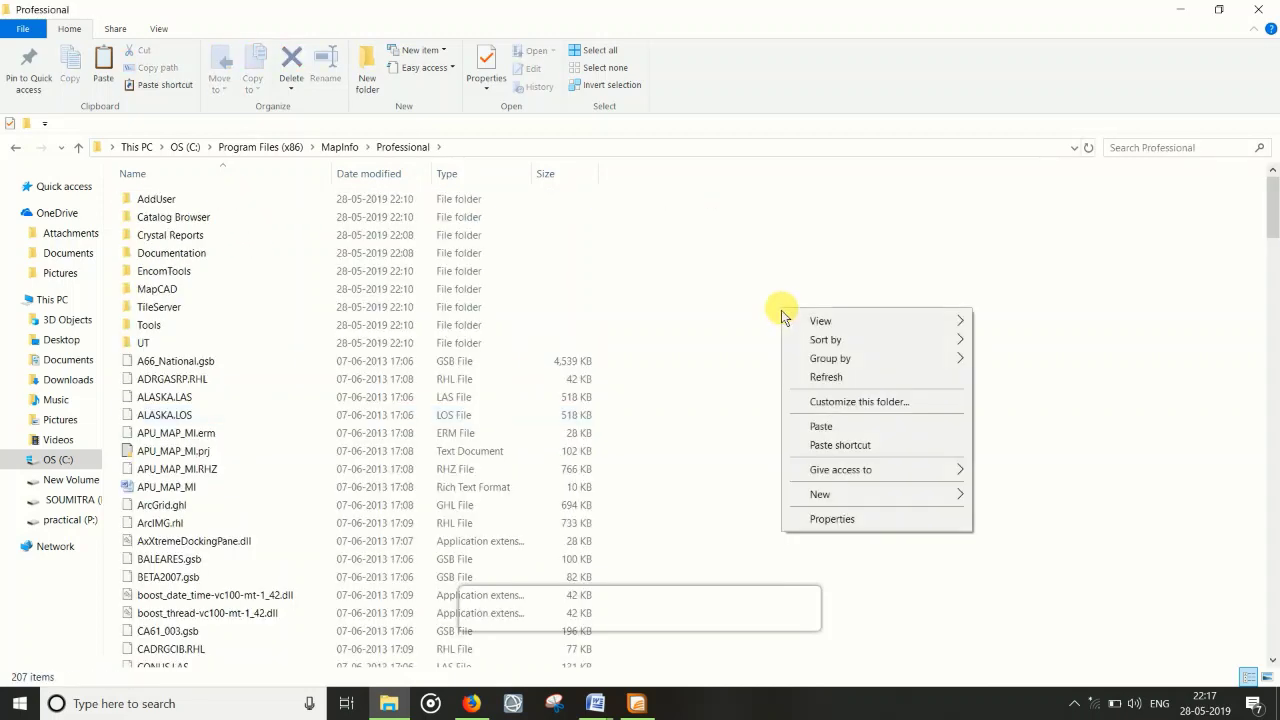
{"action": "left_click", "coordinate": [823, 424]}
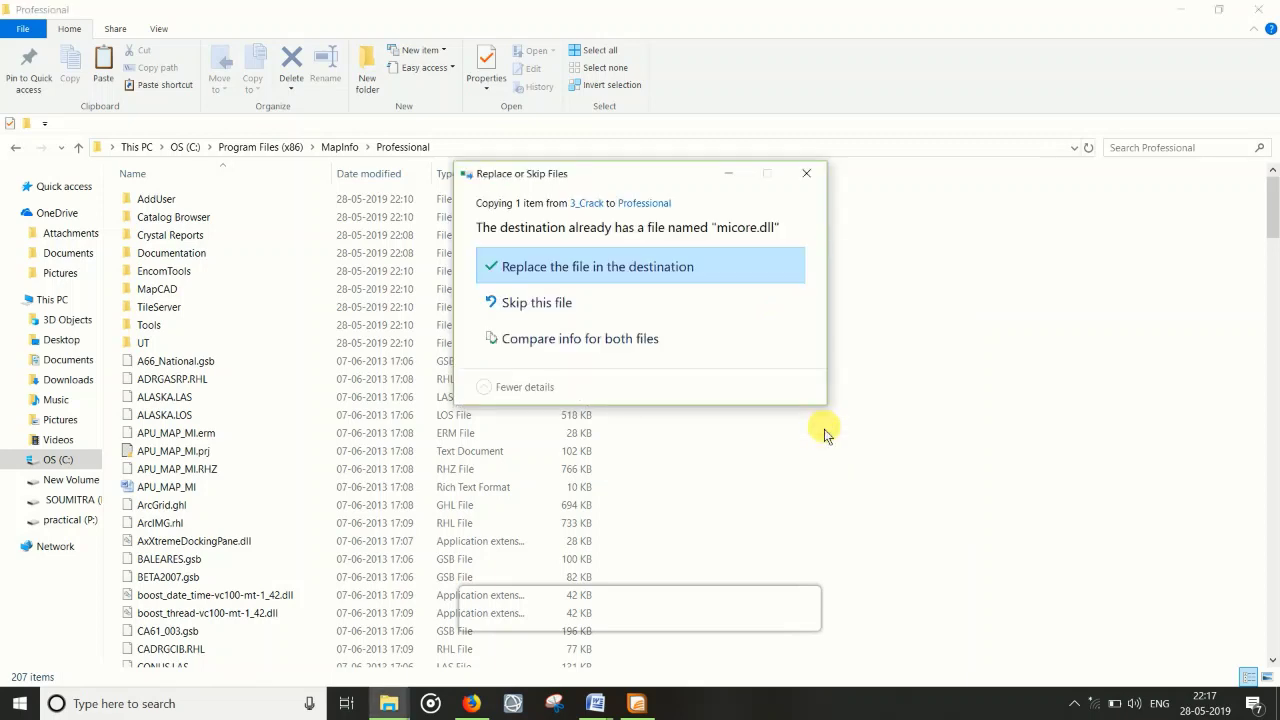
{"action": "left_click", "coordinate": [586, 266]}
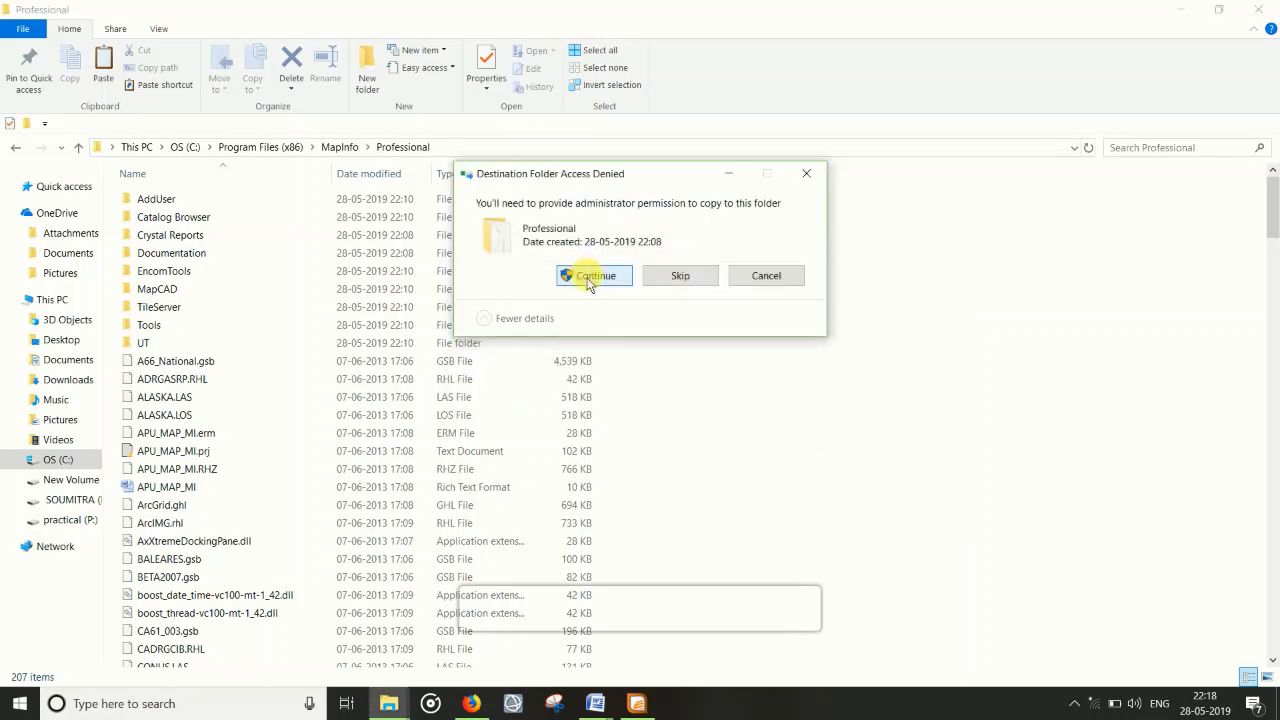
{"action": "left_click", "coordinate": [594, 276]}
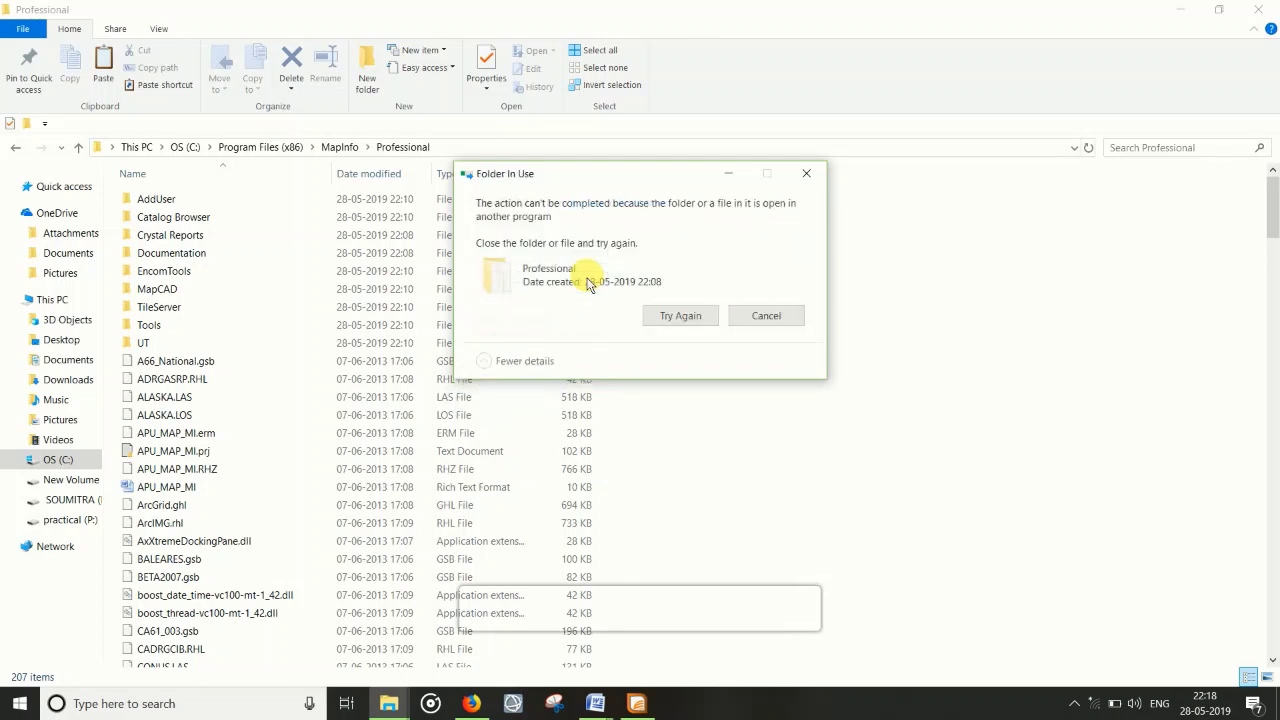
{"action": "left_click", "coordinate": [676, 316]}
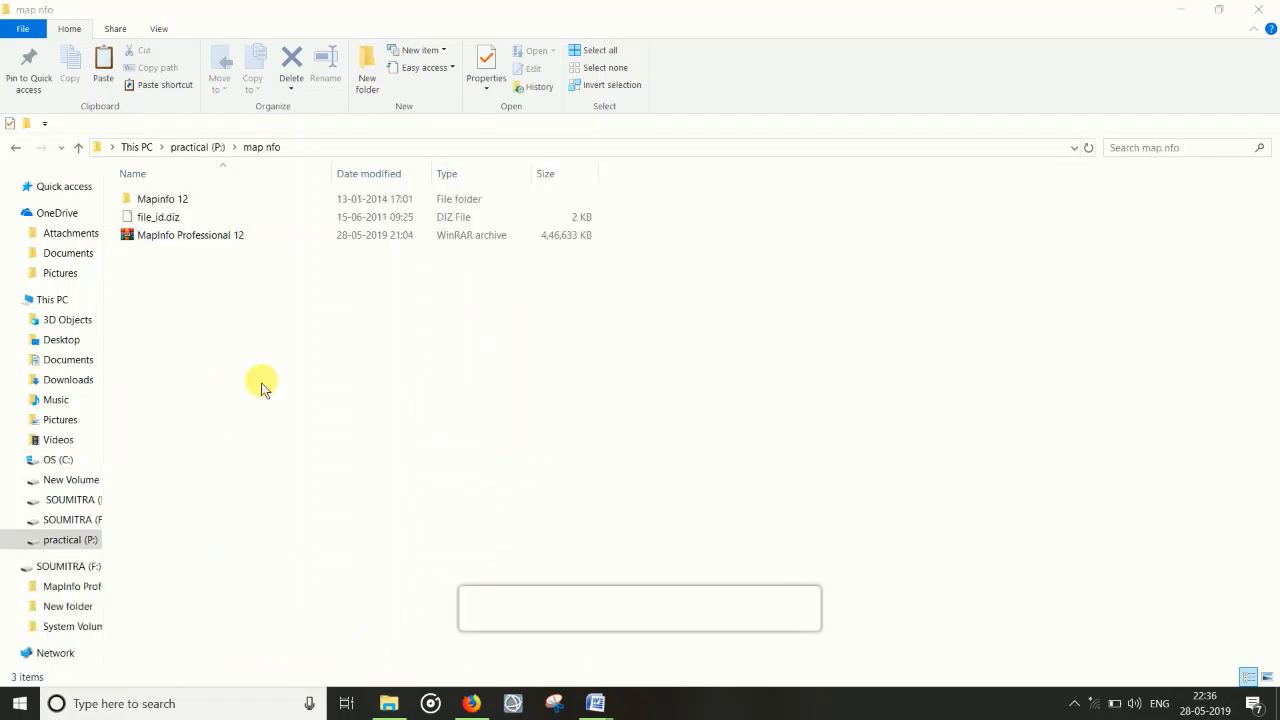
Step: Copy the 2 KB file_id.diz from P:\map nfo to the clipboard
{"action": "left_click", "coordinate": [236, 218]}
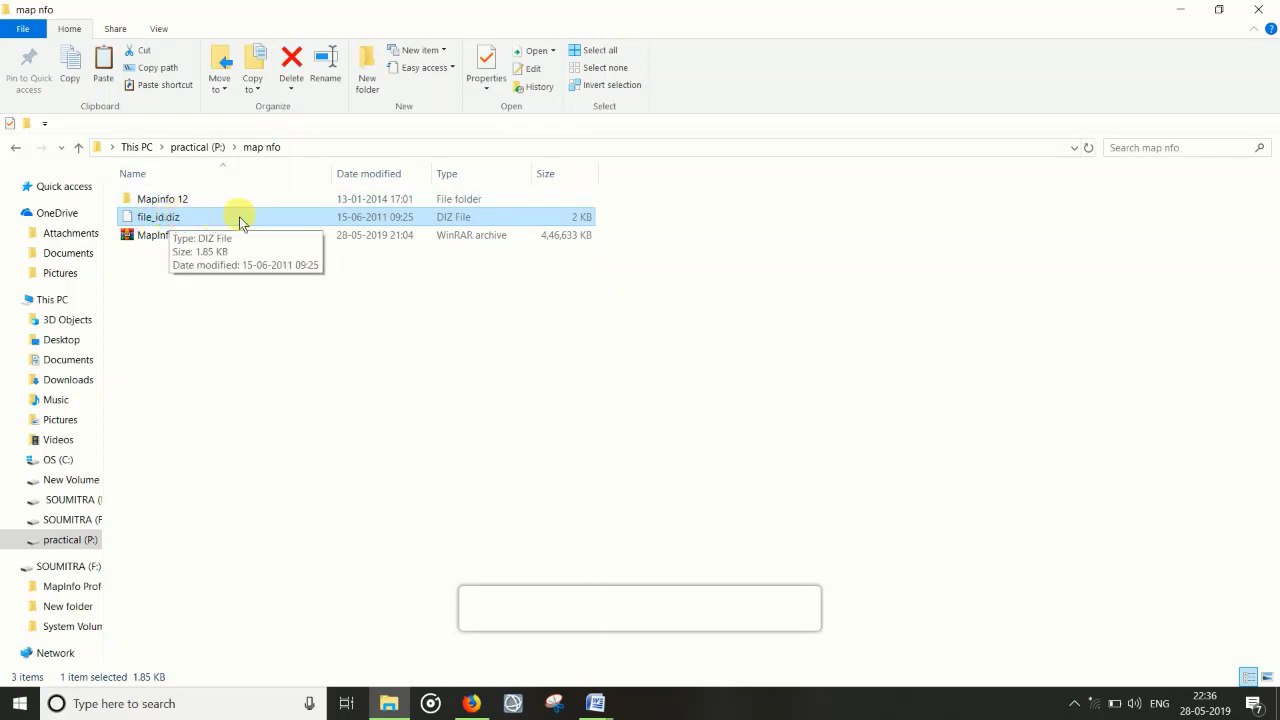
{"action": "left_click", "coordinate": [223, 266]}
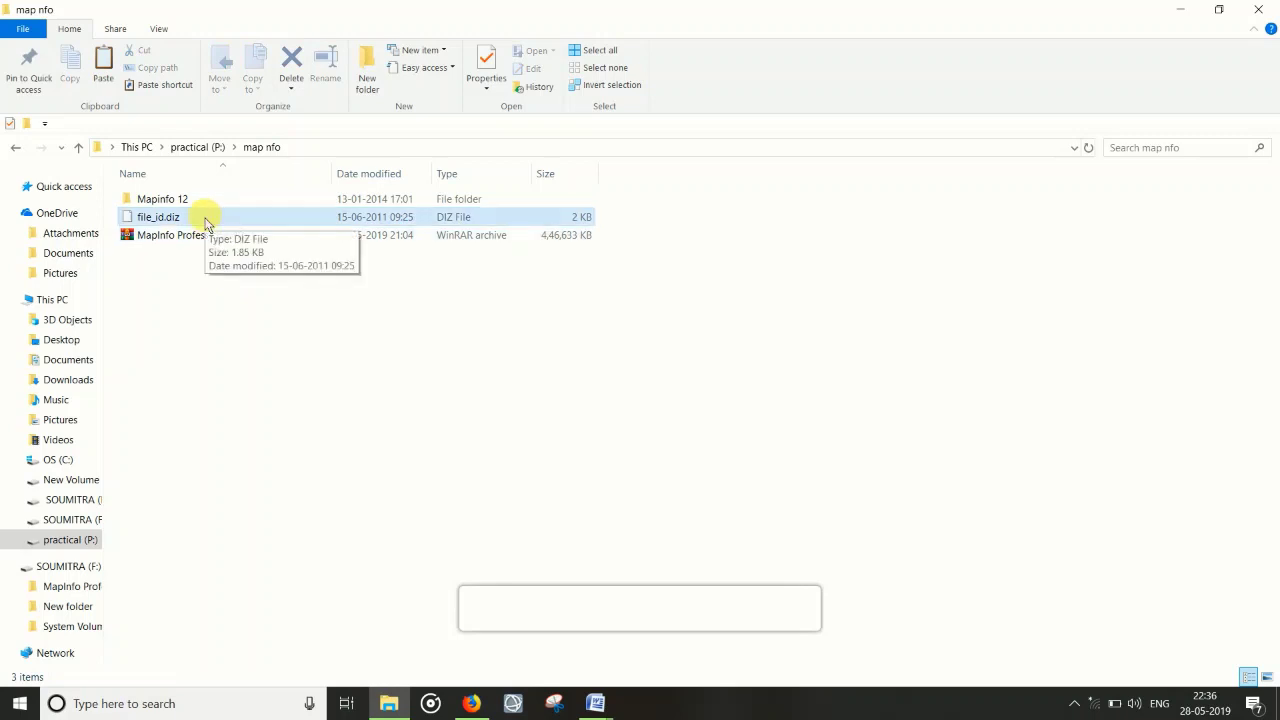
{"action": "left_click", "coordinate": [122, 218]}
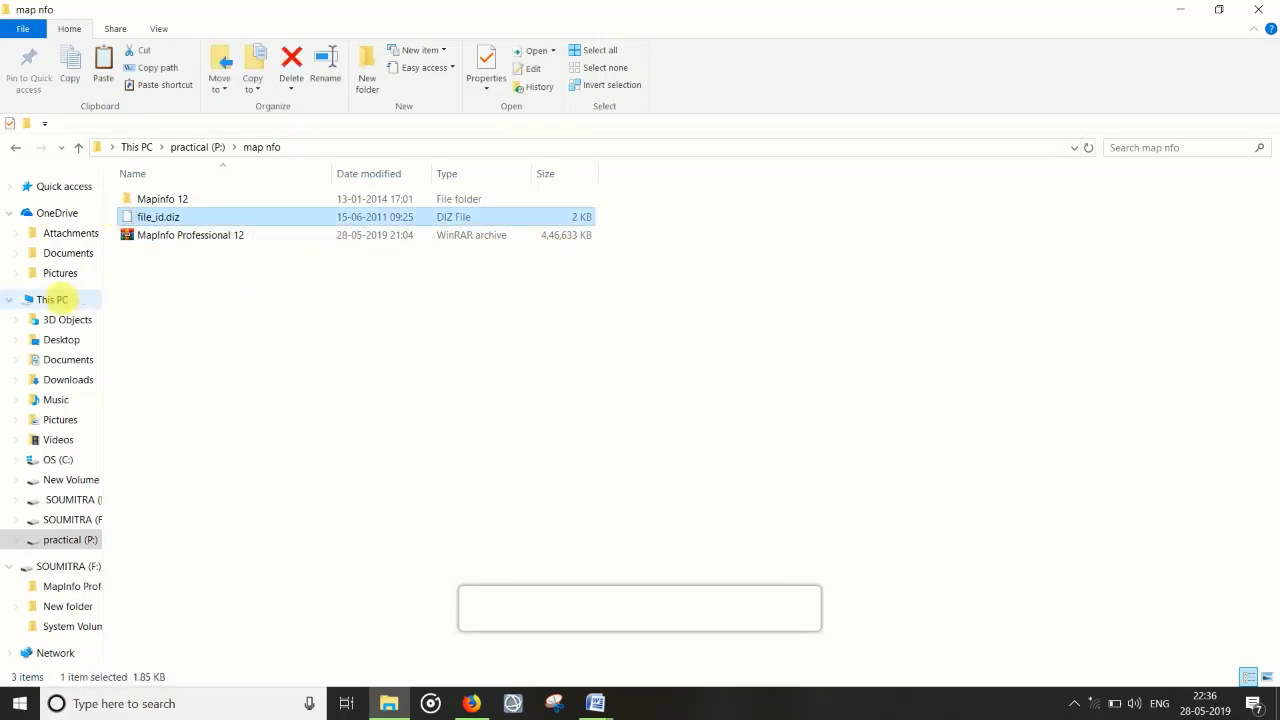
{"action": "left_click", "coordinate": [52, 299]}
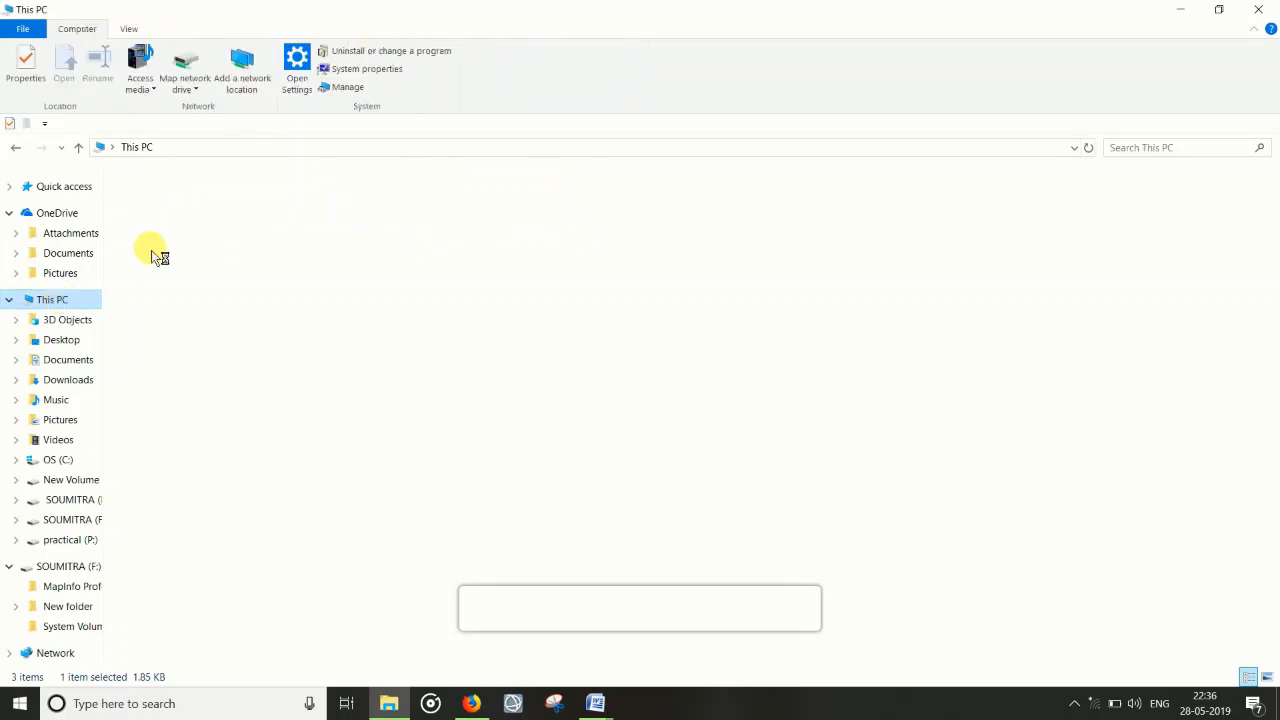
{"action": "left_click", "coordinate": [63, 541]}
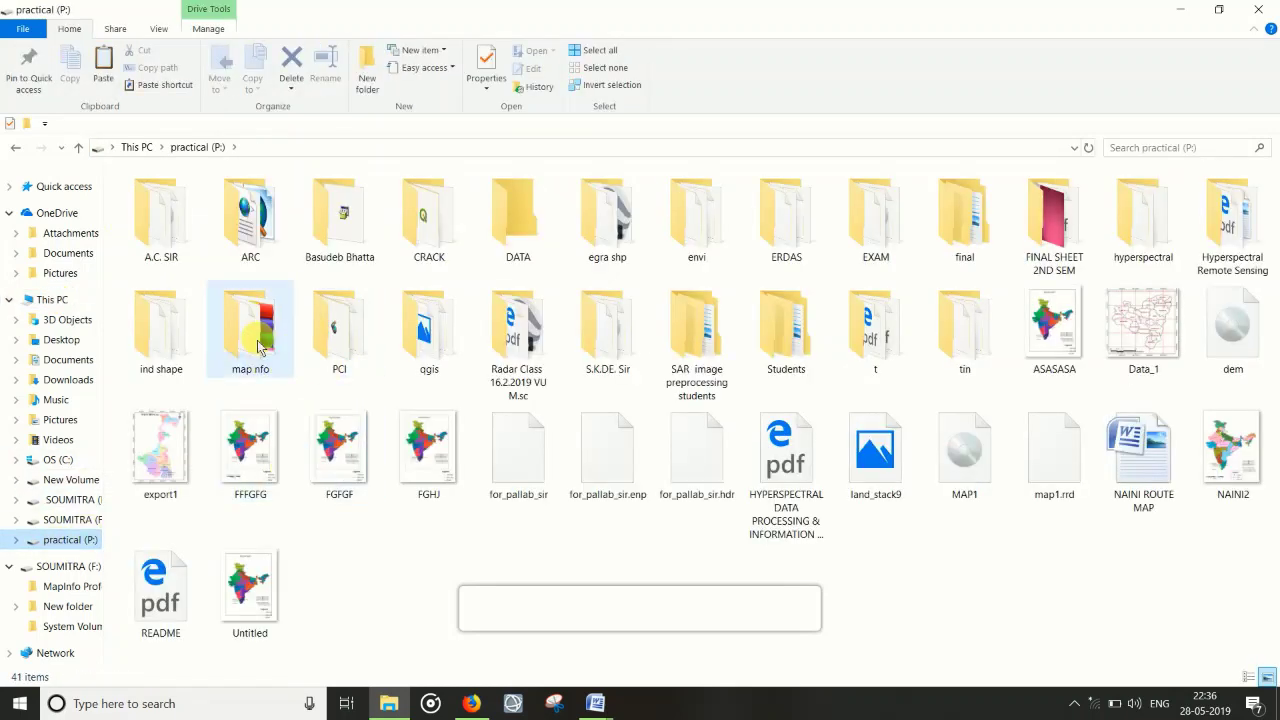
{"action": "left_click", "coordinate": [225, 220]}
{"action": "right_click", "coordinate": [225, 220]}
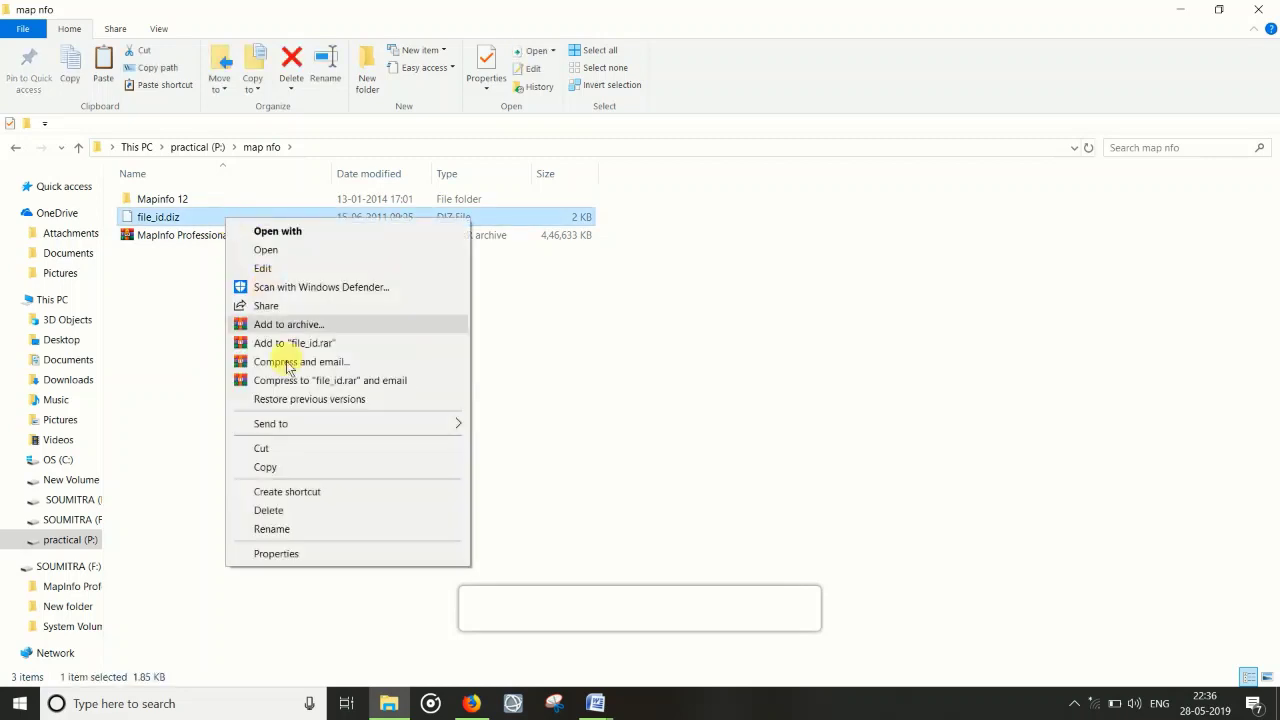
{"action": "left_click", "coordinate": [286, 467]}
Step: Paste file_id.diz into the MapInfo Professional folder on C:, triggering the administrator-permission prompt
{"action": "left_click", "coordinate": [56, 460]}
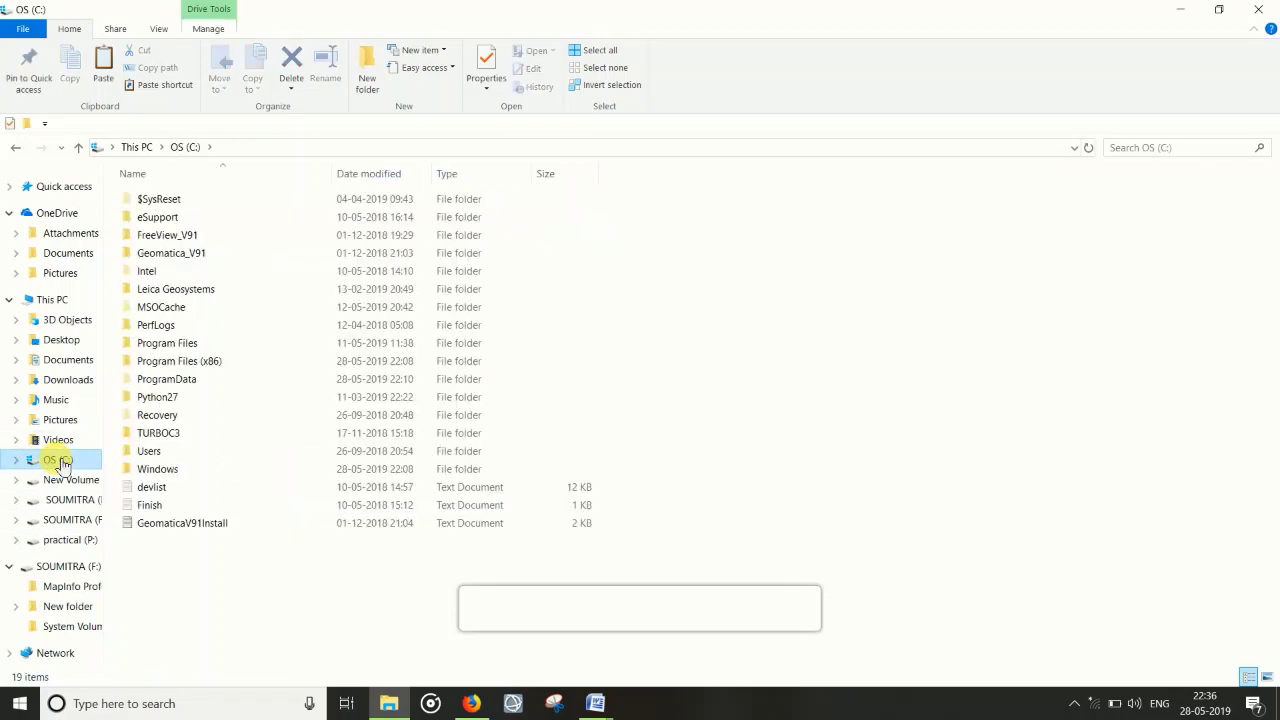
{"action": "double_click", "coordinate": [165, 361]}
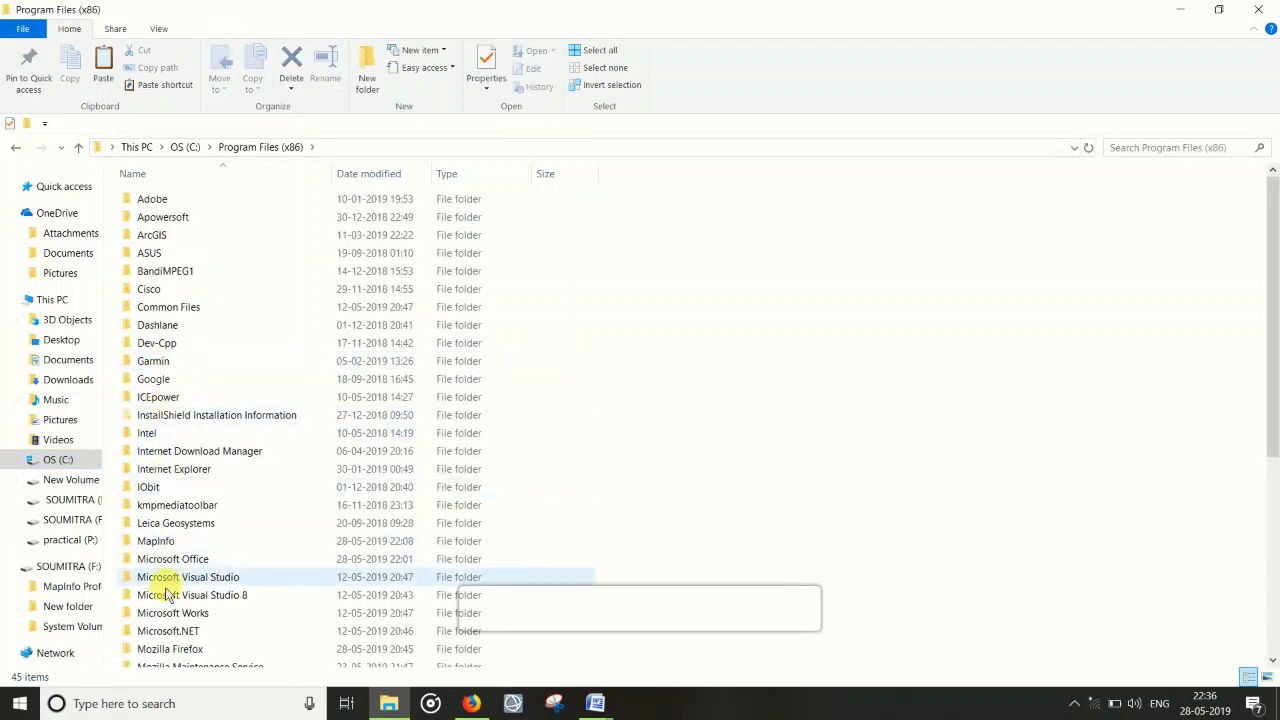
{"action": "double_click", "coordinate": [162, 545]}
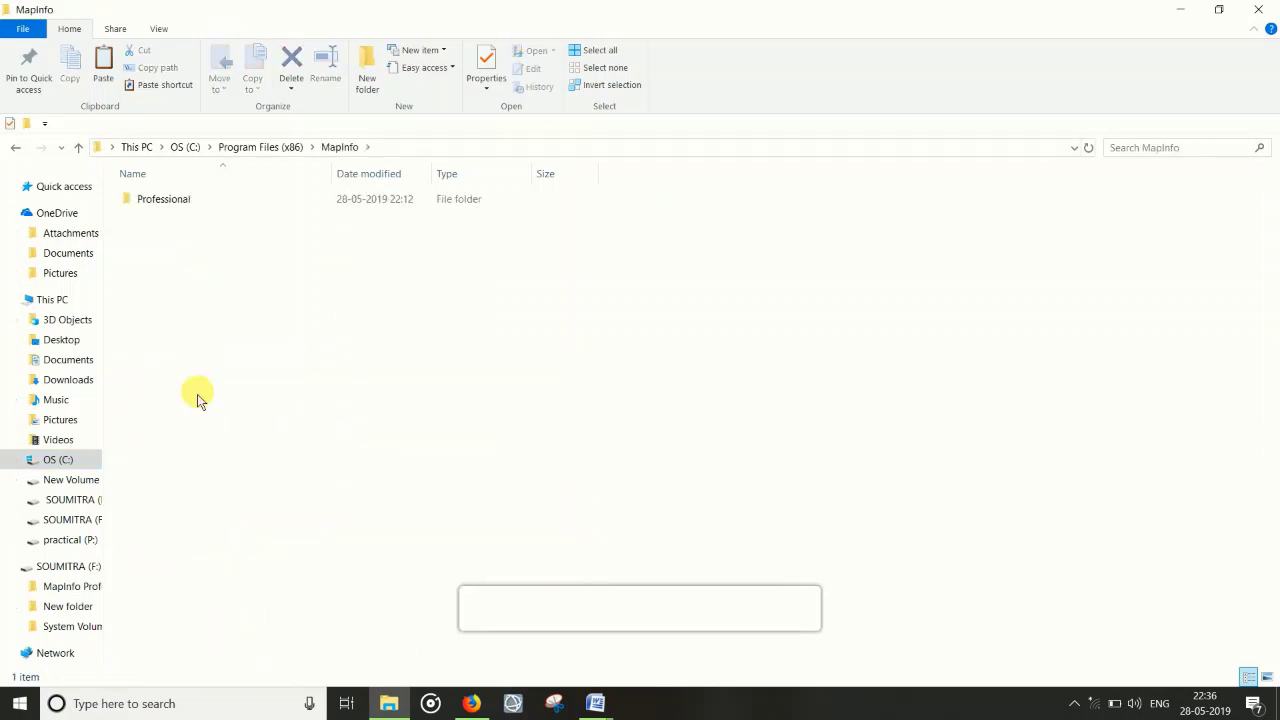
{"action": "left_click", "coordinate": [185, 207]}
{"action": "double_click", "coordinate": [185, 207]}
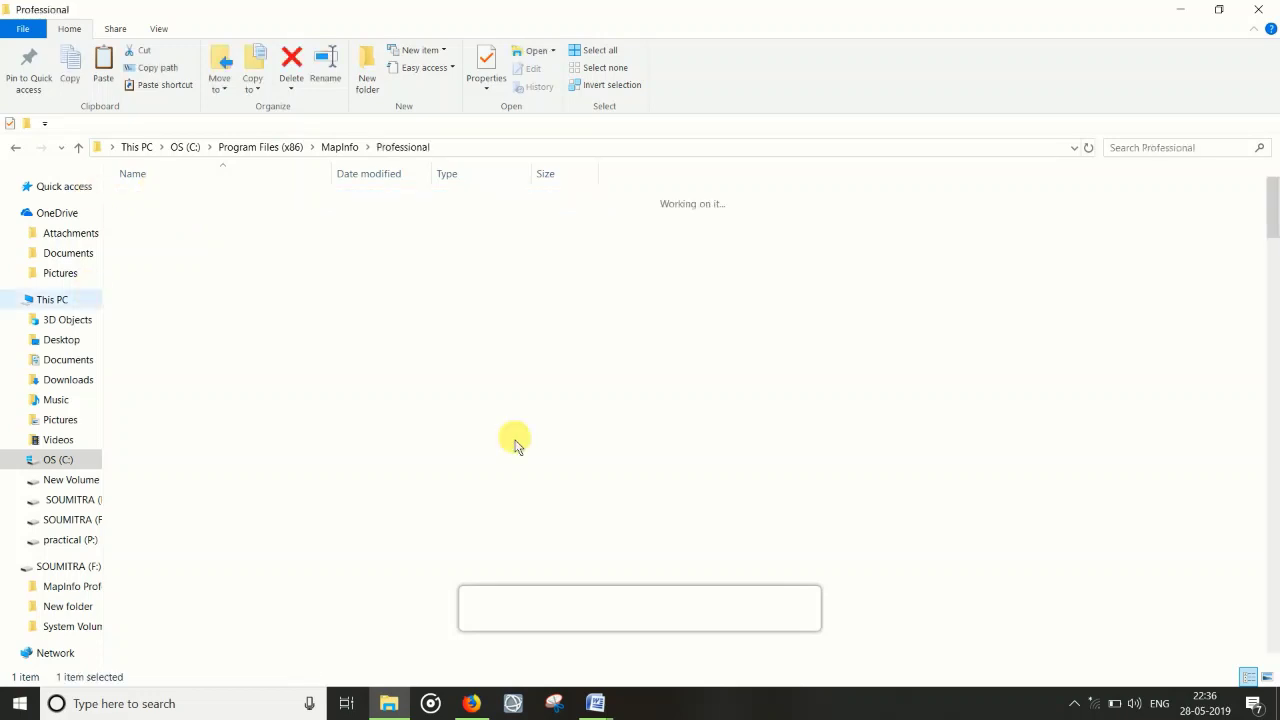
{"action": "right_click", "coordinate": [748, 306]}
{"action": "left_click", "coordinate": [790, 422]}
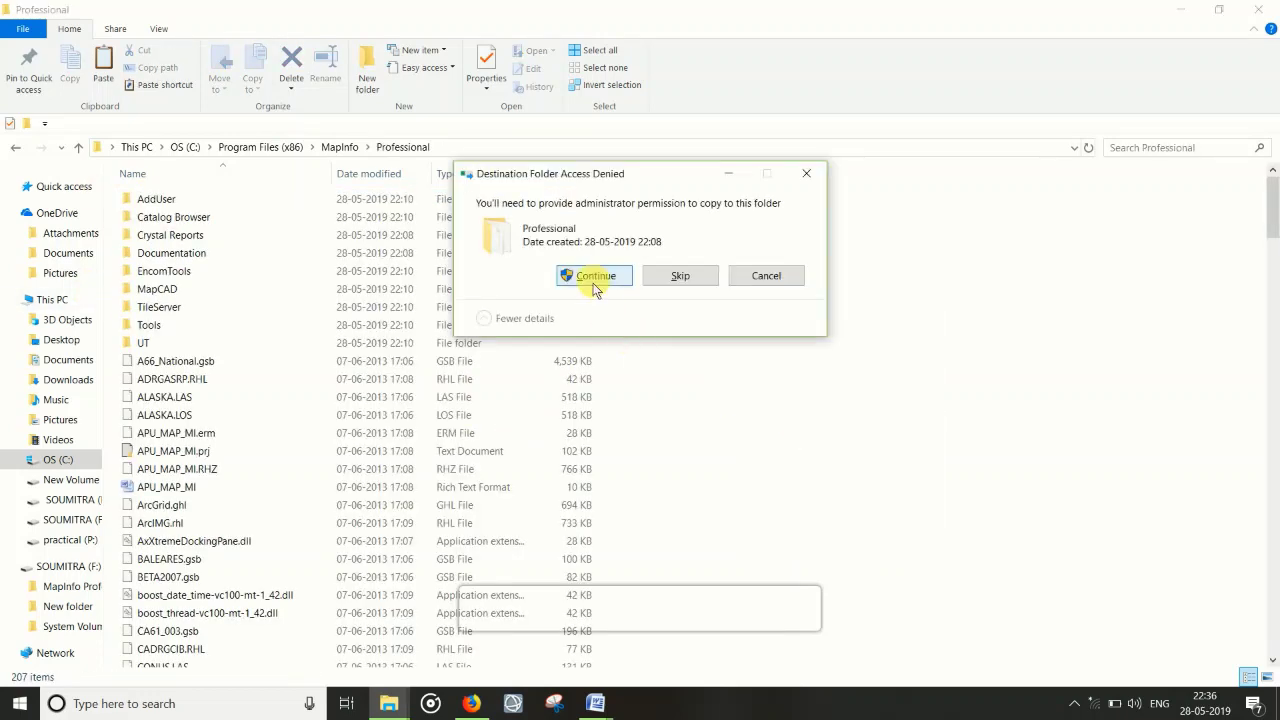